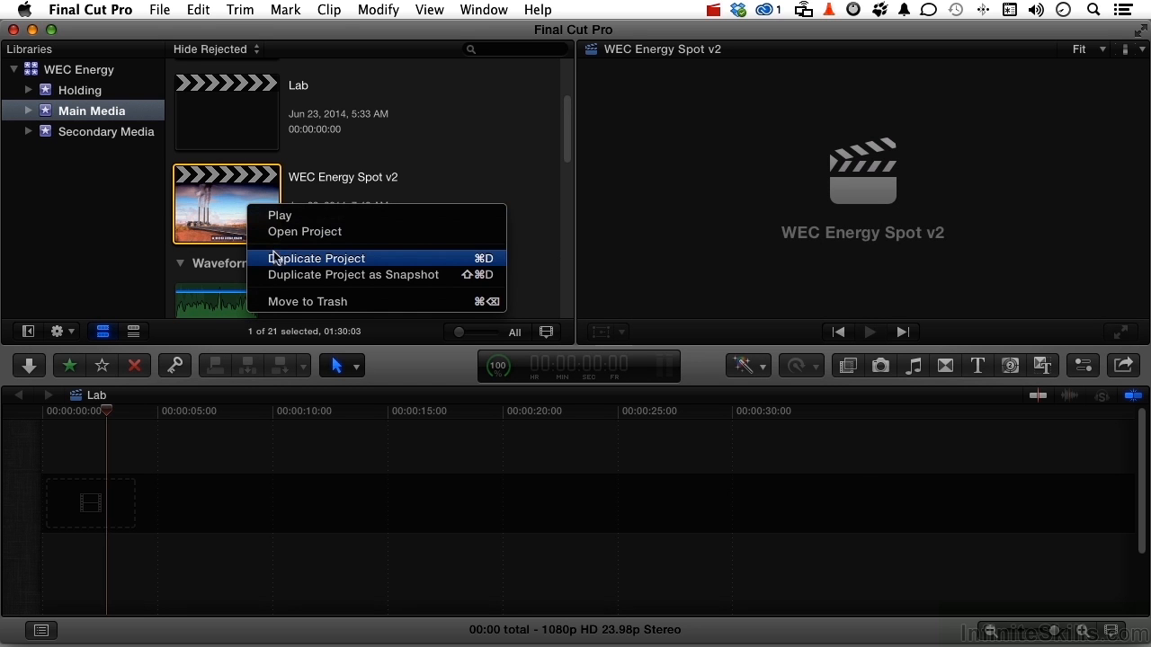
- Duplicate the WEC Energy Spot v2 project and rename the copy 'WEC Energy Spot v3'
{"action": "left_click", "coordinate": [277, 259]}
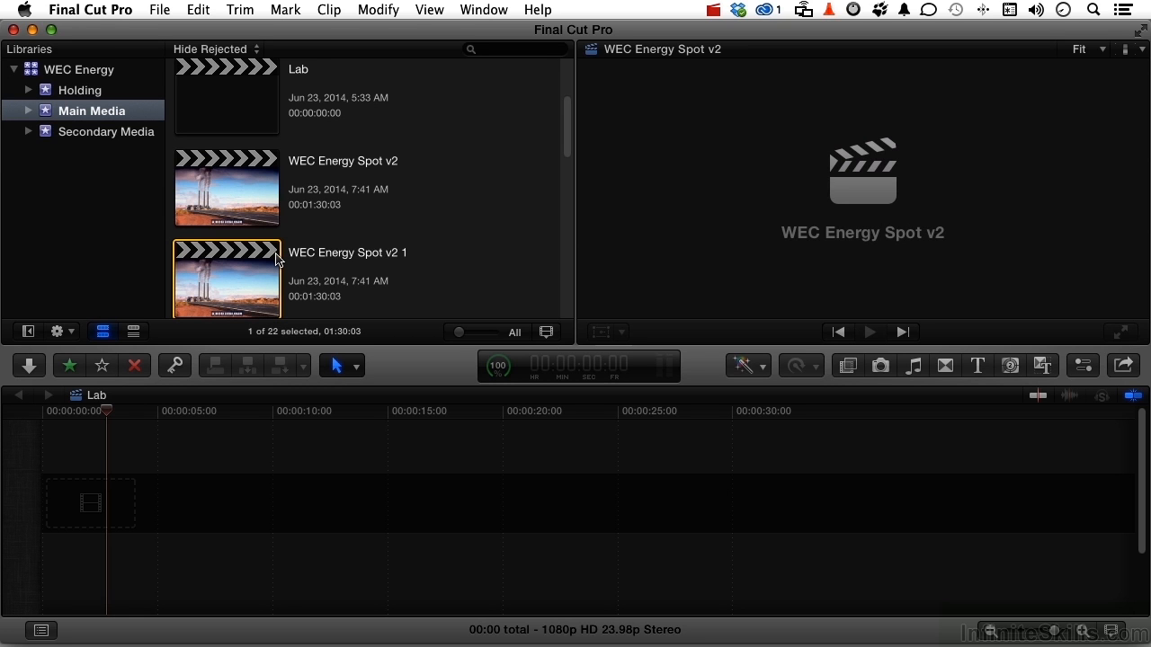
{"action": "left_click", "coordinate": [370, 259]}
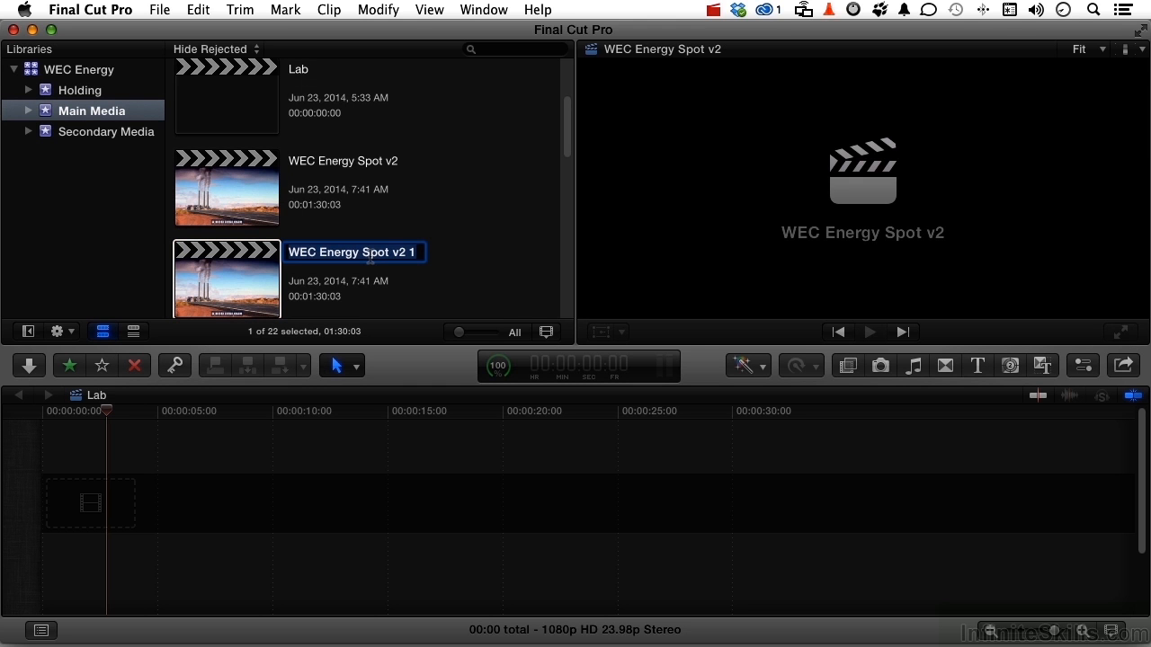
{"action": "left_click", "coordinate": [372, 253]}
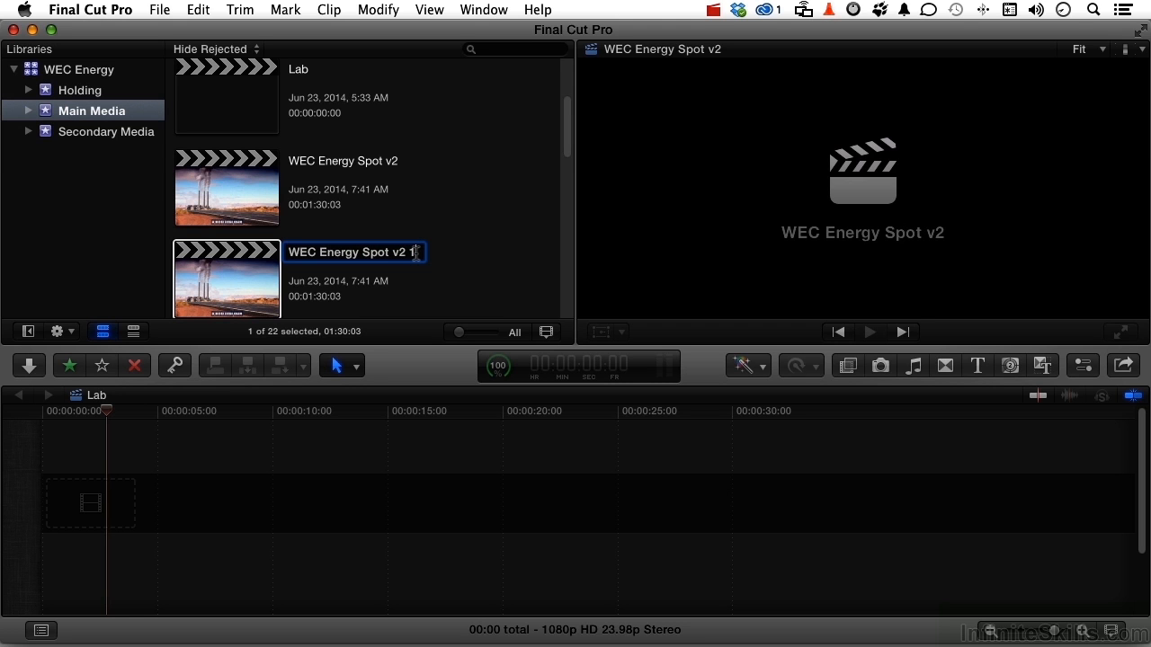
{"action": "key", "text": "super+a"}
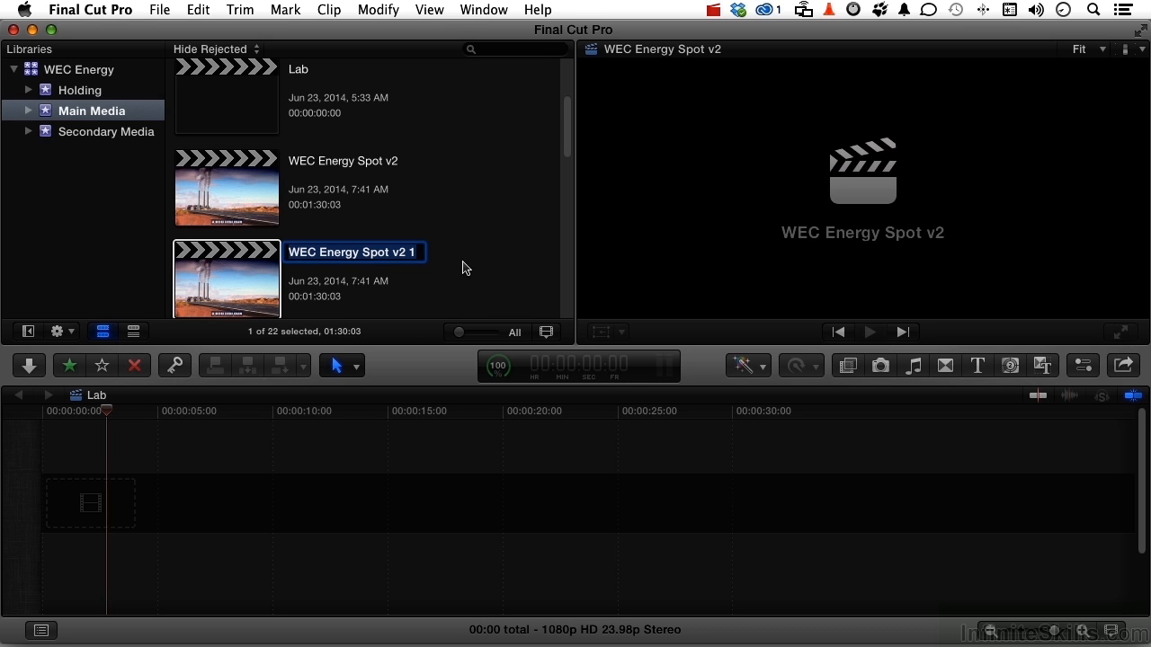
{"action": "key", "text": "Right"}
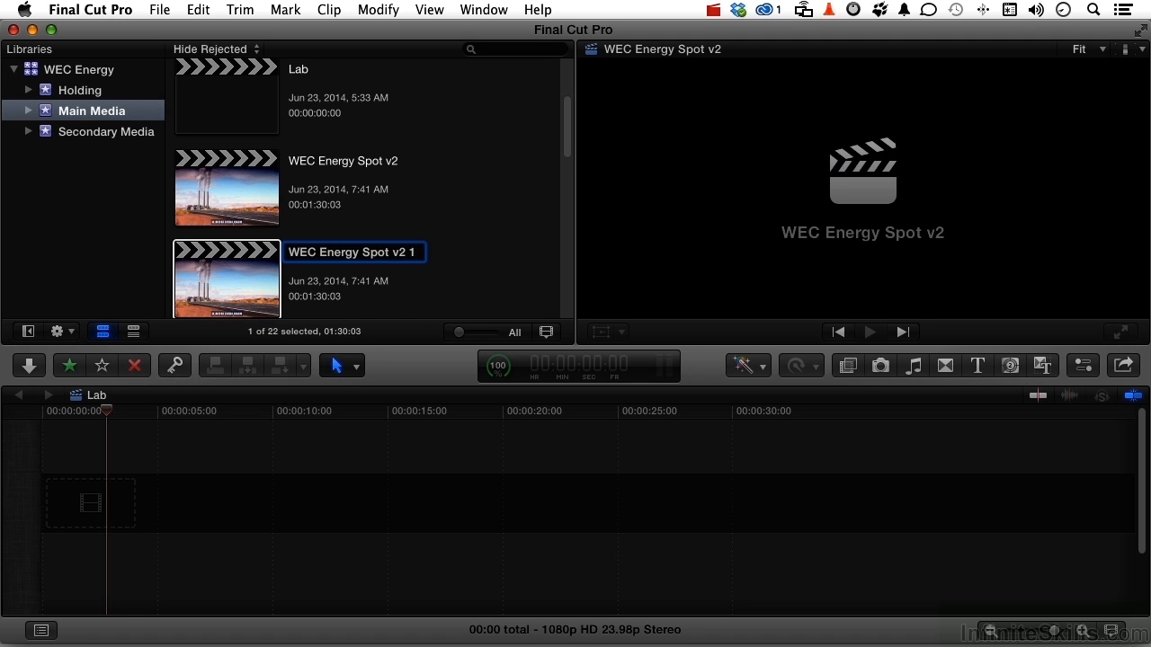
{"action": "key", "text": "BackSpace"}
{"action": "key", "text": "BackSpace"}
{"action": "type", "text": "3"}
- Open WEC Energy Spot v3 at about 00:00:23 and show the generators library
{"action": "double_click", "coordinate": [209, 267]}
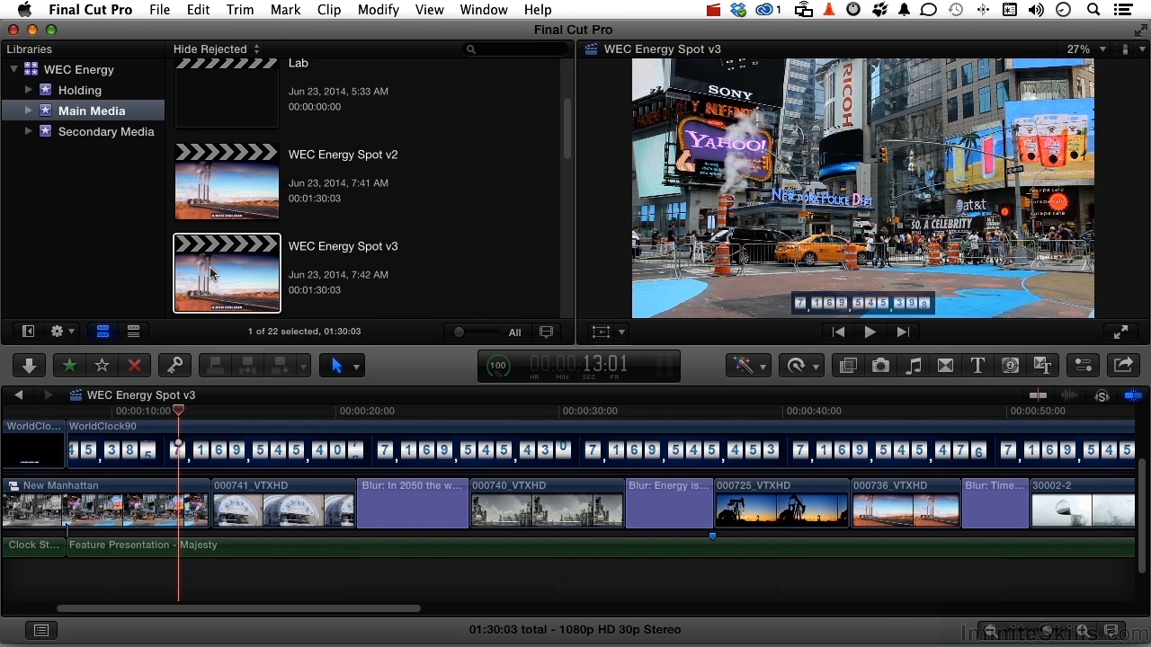
{"action": "left_click", "coordinate": [411, 415]}
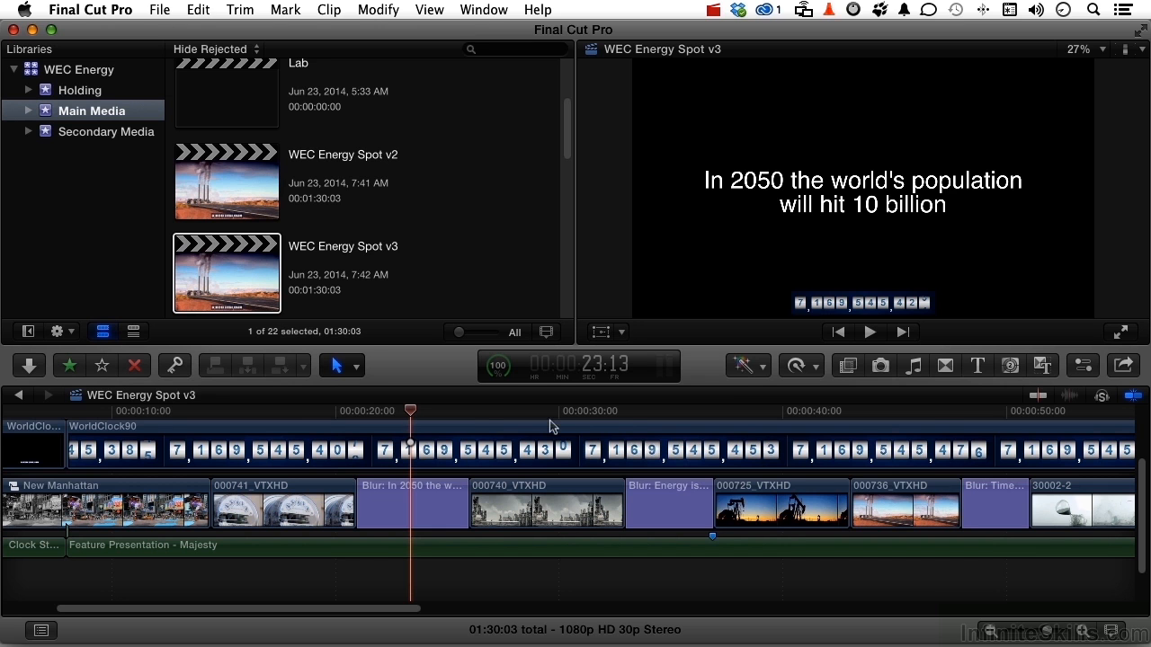
{"action": "left_click", "coordinate": [1011, 367]}
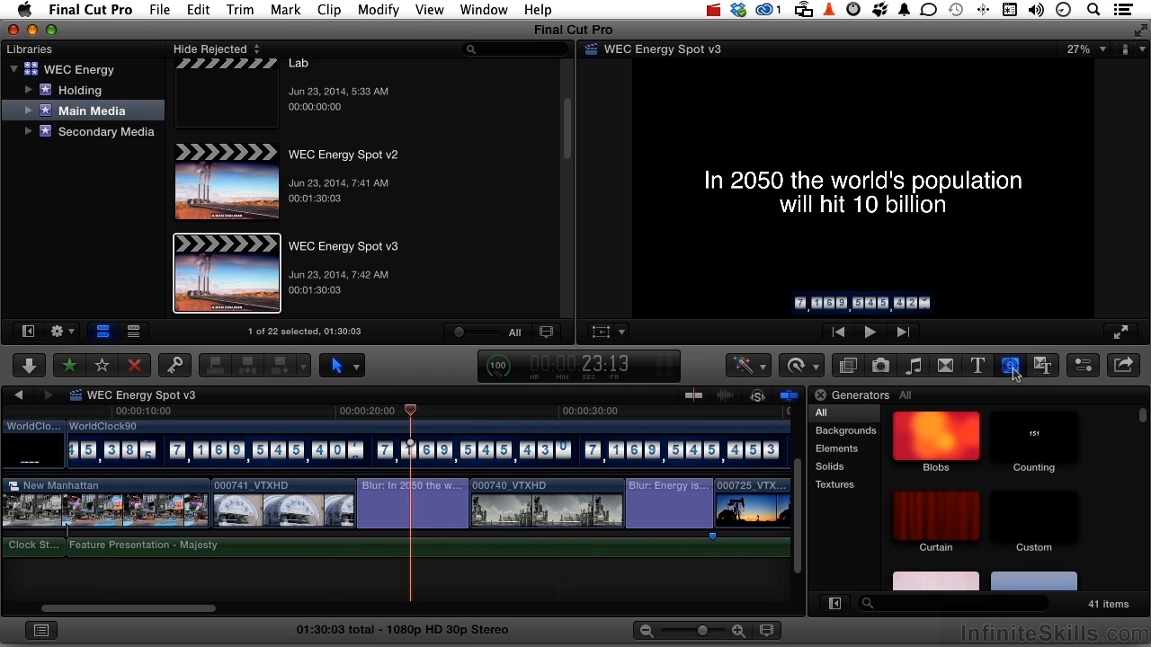
- Connect the Custom solid generator beneath the 'In 2050' population title clip
{"action": "scroll", "coordinate": [1020, 514], "scroll_direction": "down", "scroll_amount": 5}
{"action": "scroll", "coordinate": [1019, 515], "scroll_direction": "up", "scroll_amount": 5}
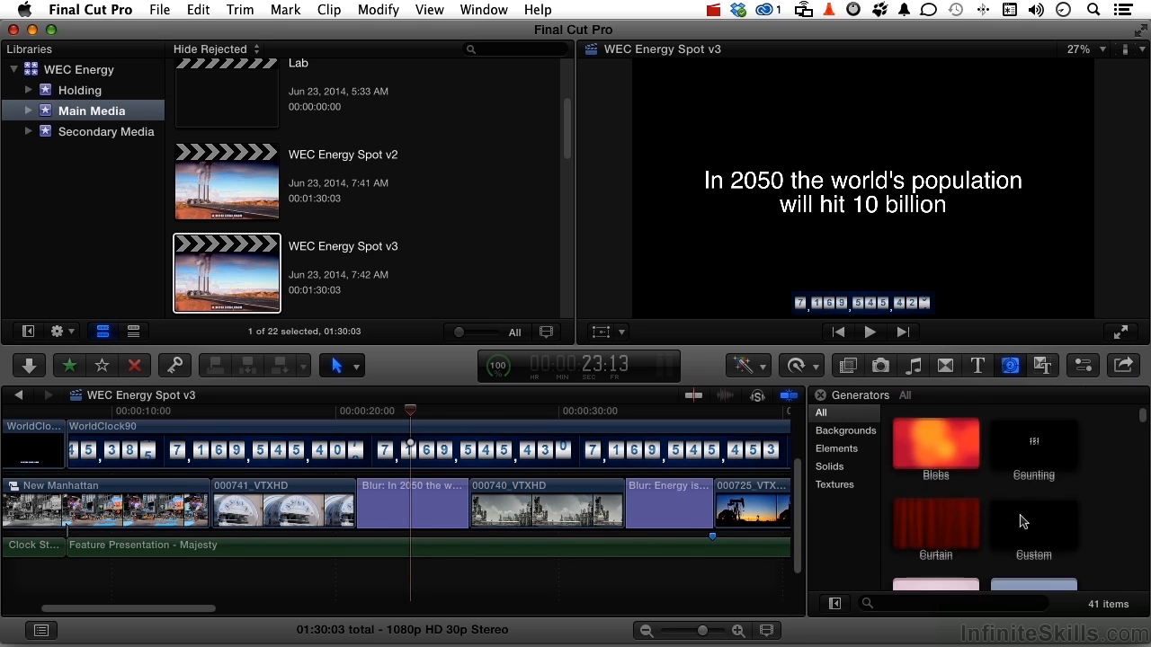
{"action": "left_click", "coordinate": [830, 467]}
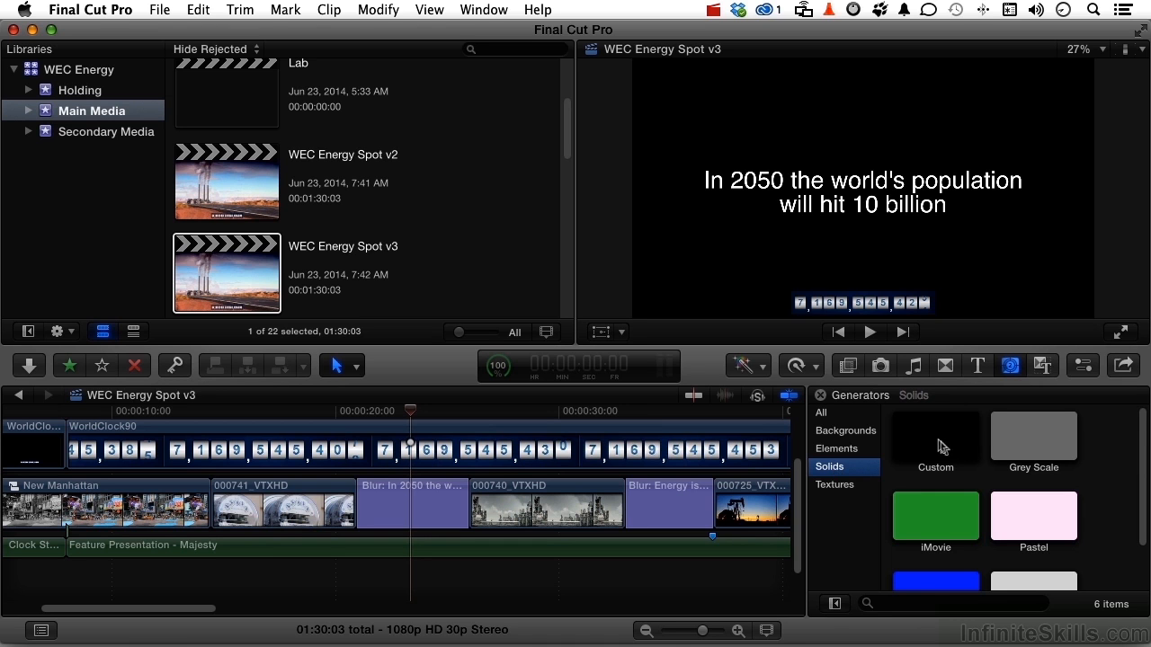
{"action": "scroll", "coordinate": [938, 445], "scroll_direction": "down", "scroll_amount": 2}
{"action": "scroll", "coordinate": [939, 445], "scroll_direction": "down", "scroll_amount": 2}
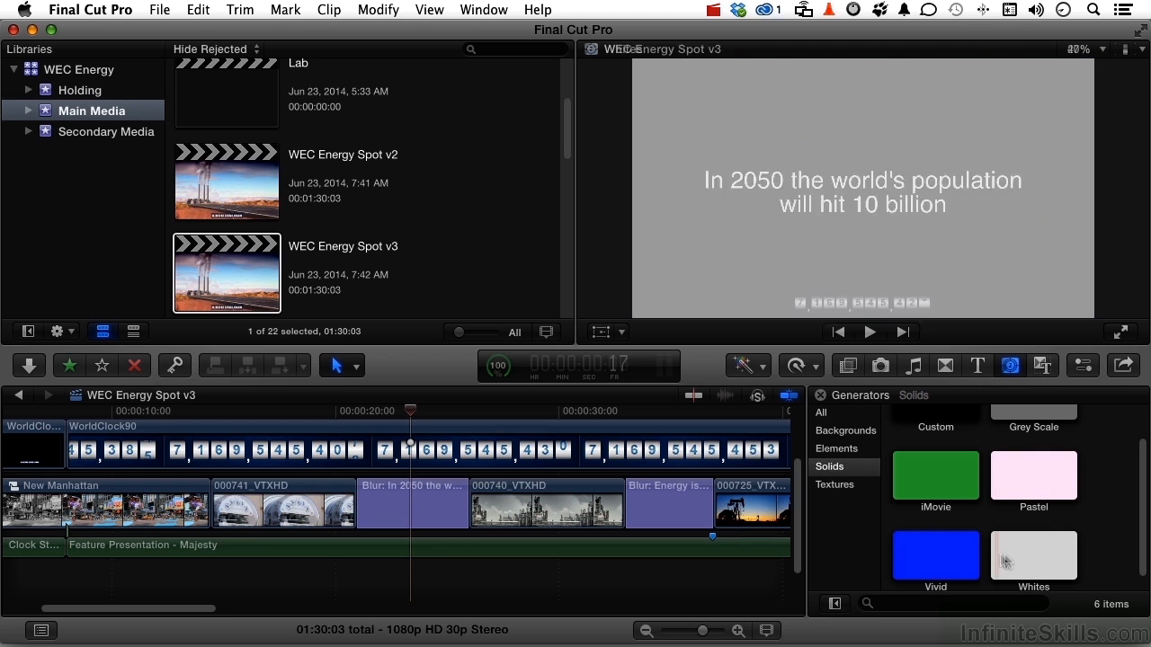
{"action": "scroll", "coordinate": [1007, 557], "scroll_direction": "up", "scroll_amount": 2}
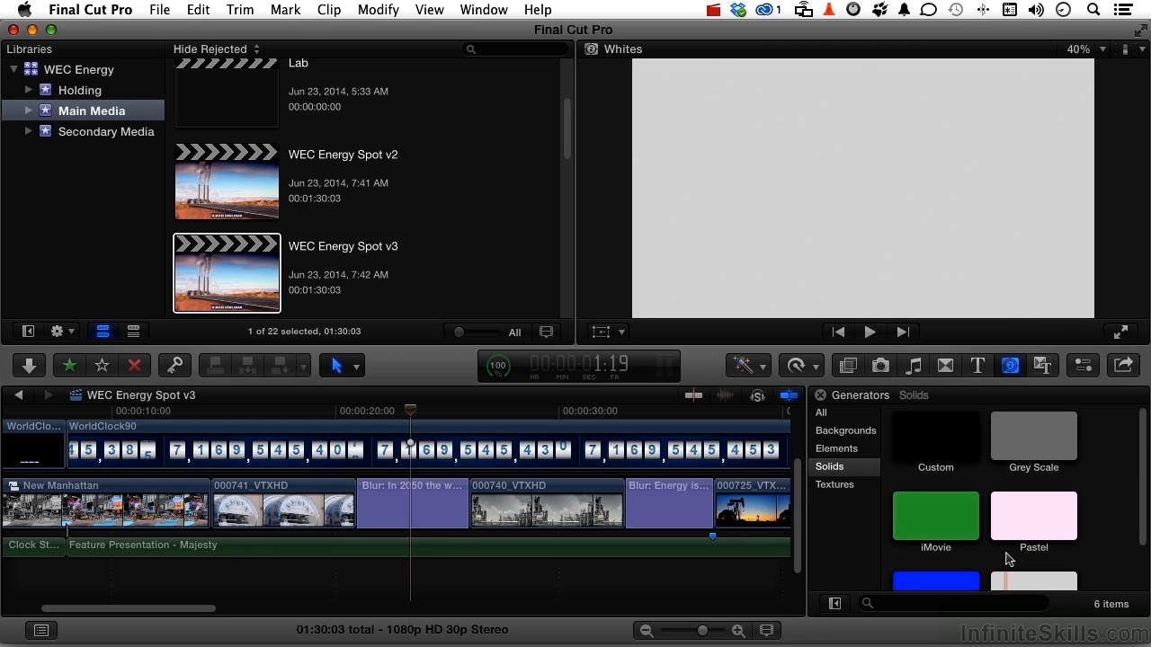
{"action": "left_click", "coordinate": [928, 447]}
{"action": "left_click_drag", "start_coordinate": [928, 447], "coordinate": [369, 559]}
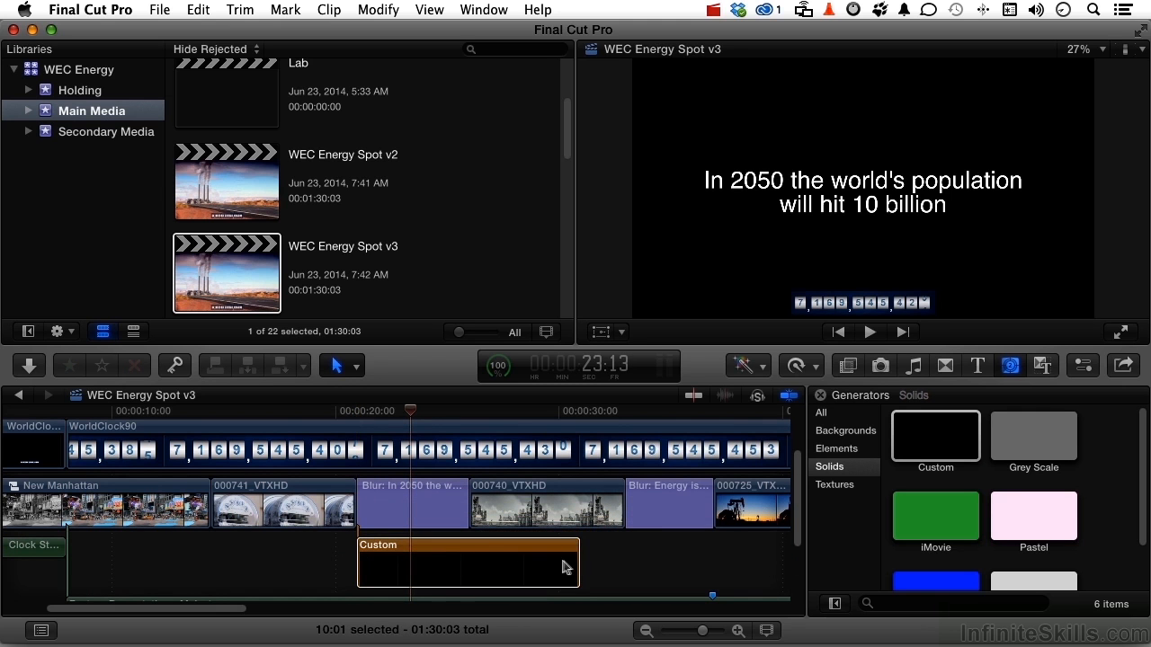
- Trim the Custom solid to 05:01 and change its colour from black to blue
{"action": "left_click_drag", "start_coordinate": [578, 563], "coordinate": [467, 565]}
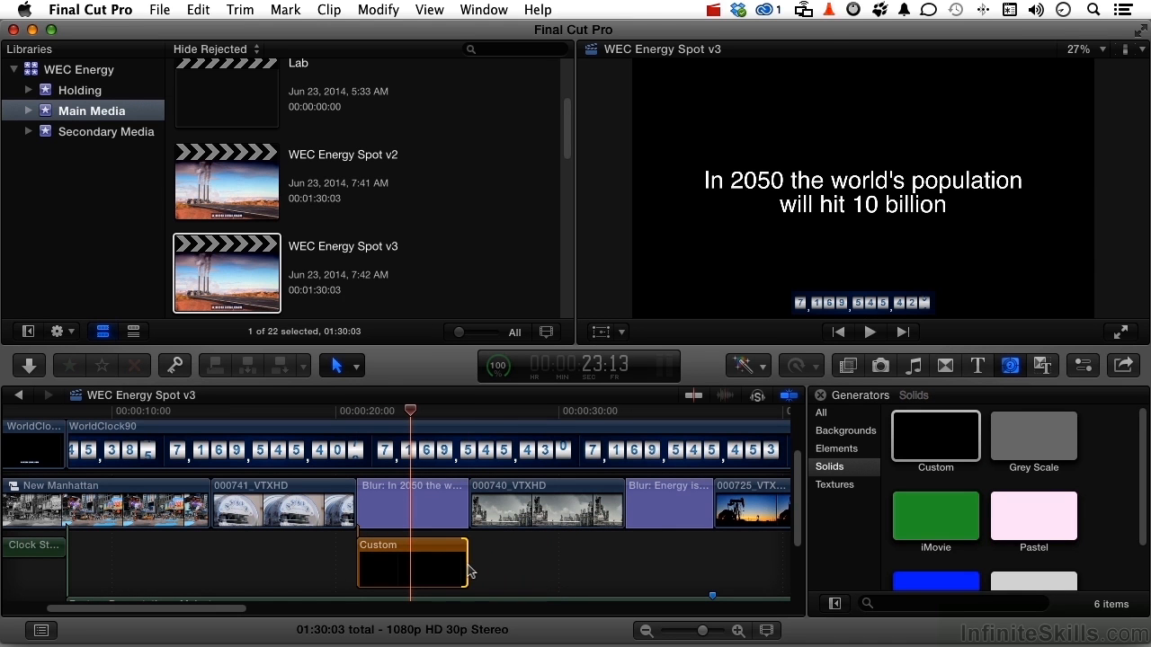
{"action": "left_click", "coordinate": [444, 572]}
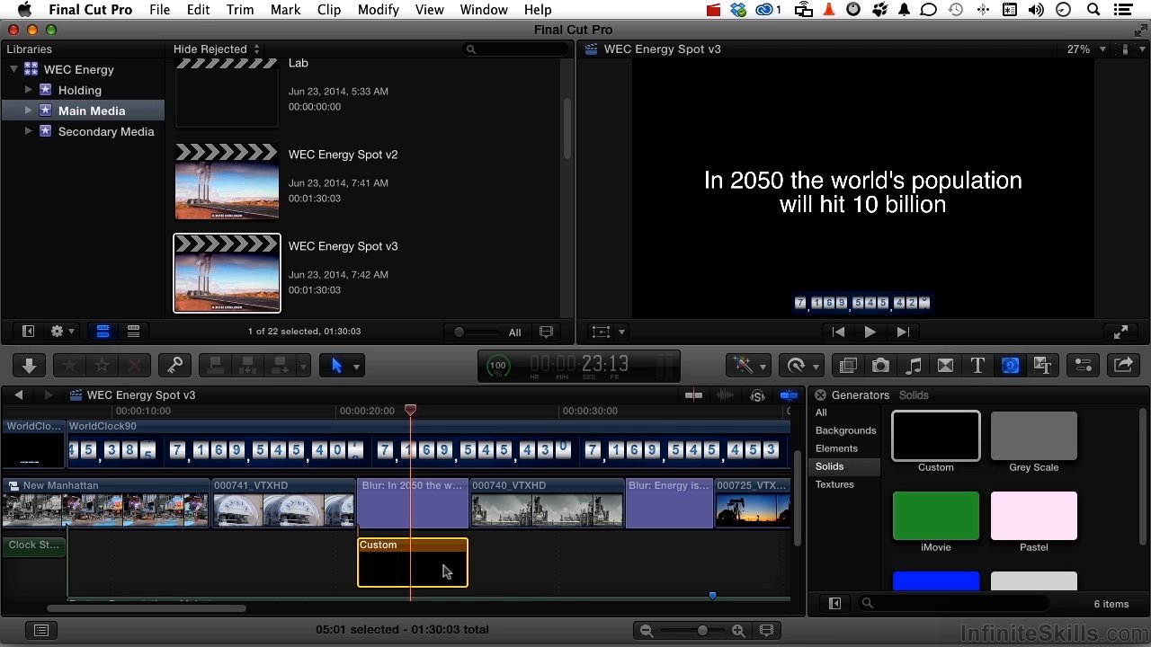
{"action": "left_click", "coordinate": [1083, 365]}
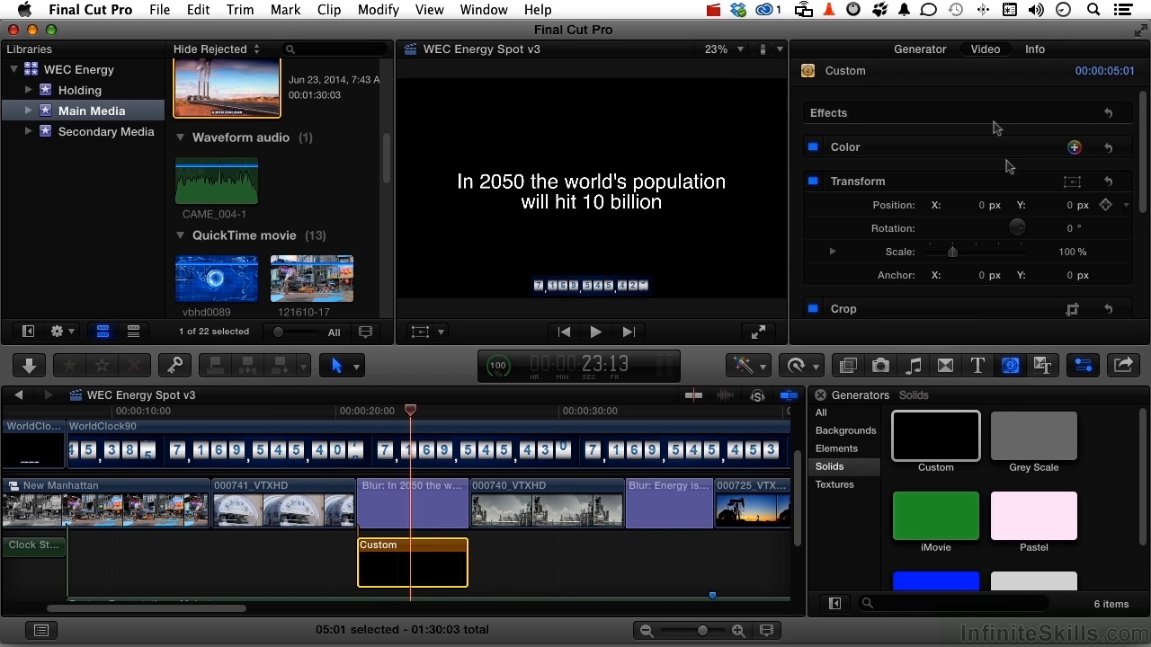
{"action": "left_click", "coordinate": [921, 51]}
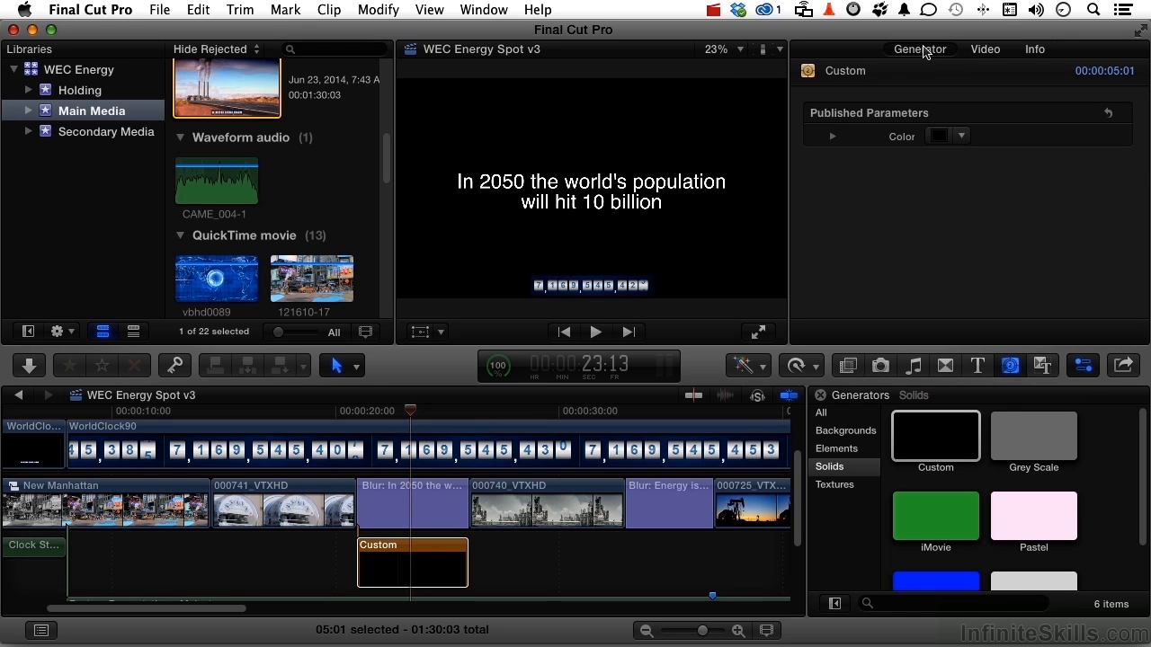
{"action": "left_click", "coordinate": [962, 138]}
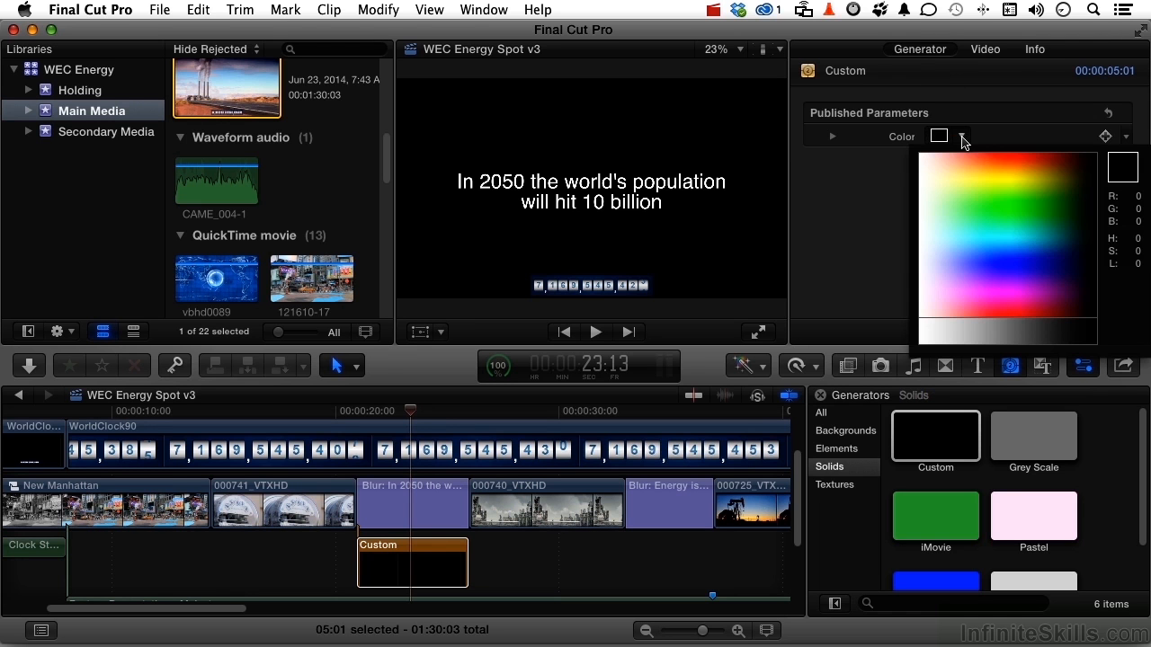
{"action": "left_click_drag", "start_coordinate": [979, 176], "coordinate": [985, 257]}
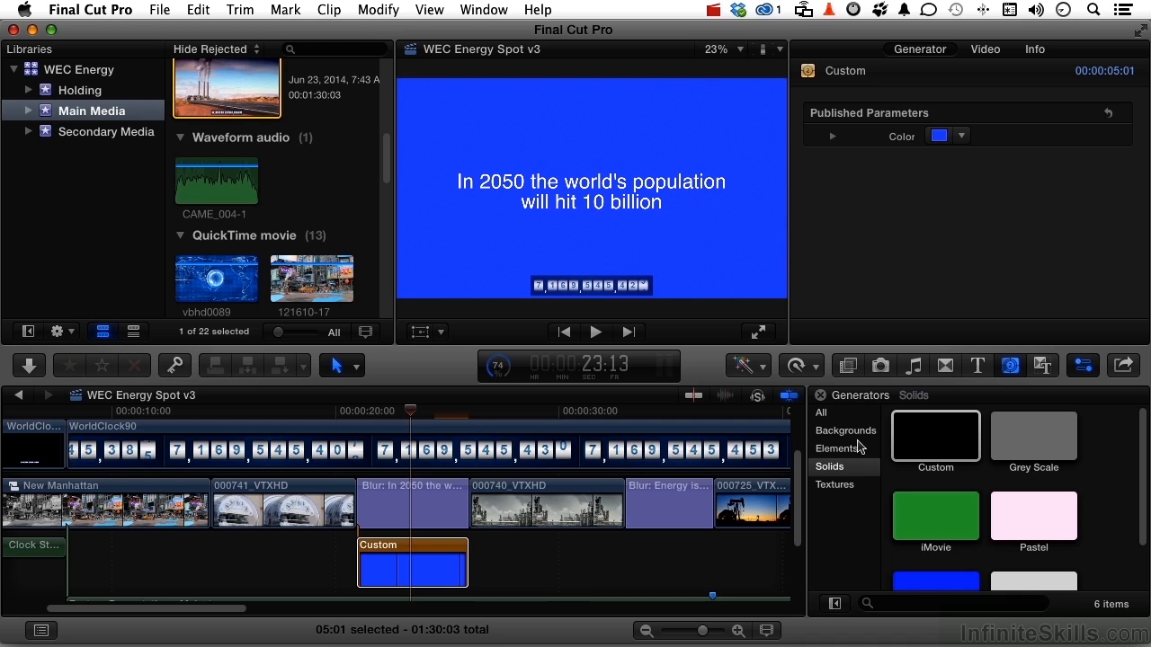
{"action": "left_click", "coordinate": [837, 486]}
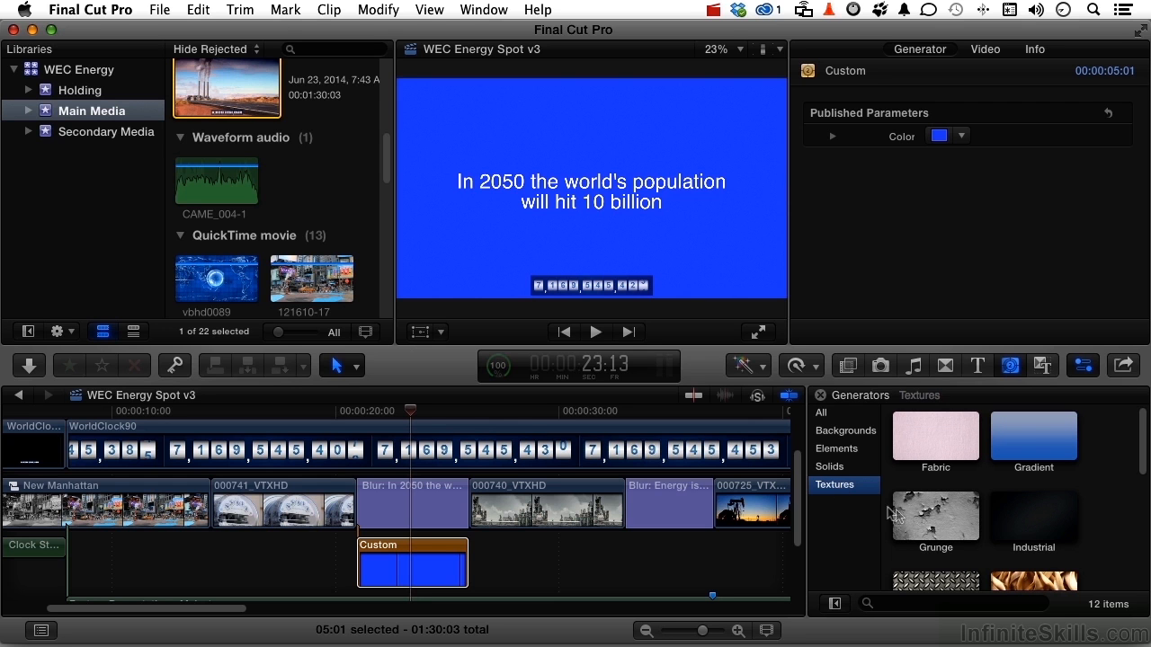
- Replace the Custom solid with the Grunge texture, keeping its start
{"action": "left_click", "coordinate": [919, 520]}
{"action": "left_click_drag", "start_coordinate": [918, 520], "coordinate": [432, 566]}
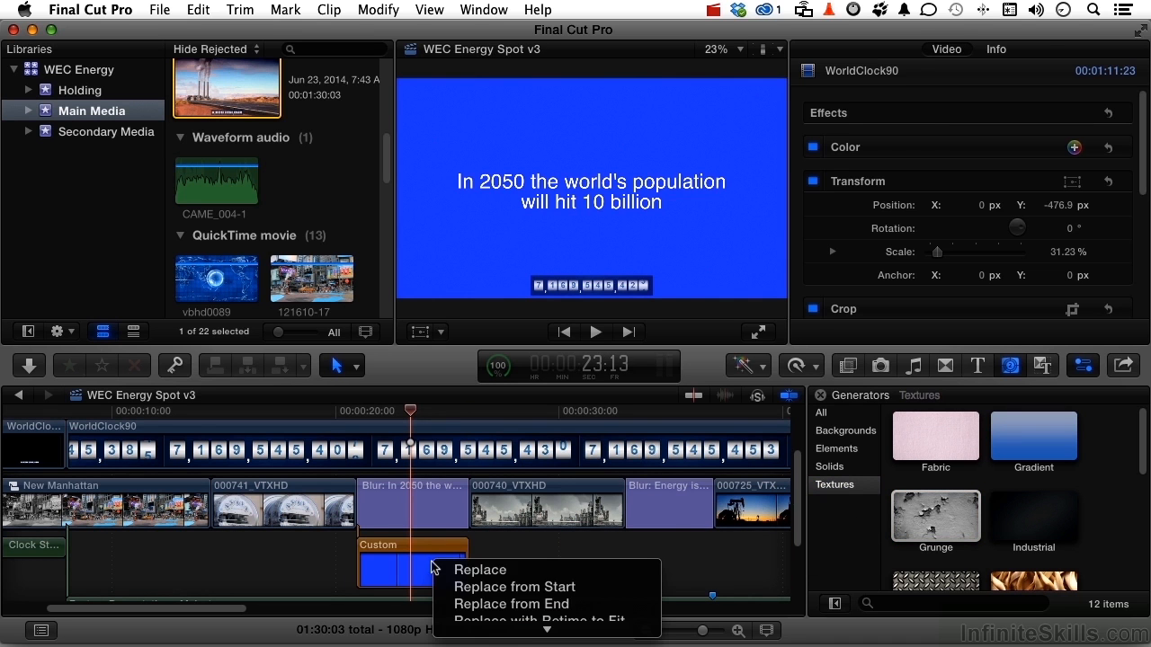
{"action": "left_click", "coordinate": [473, 588]}
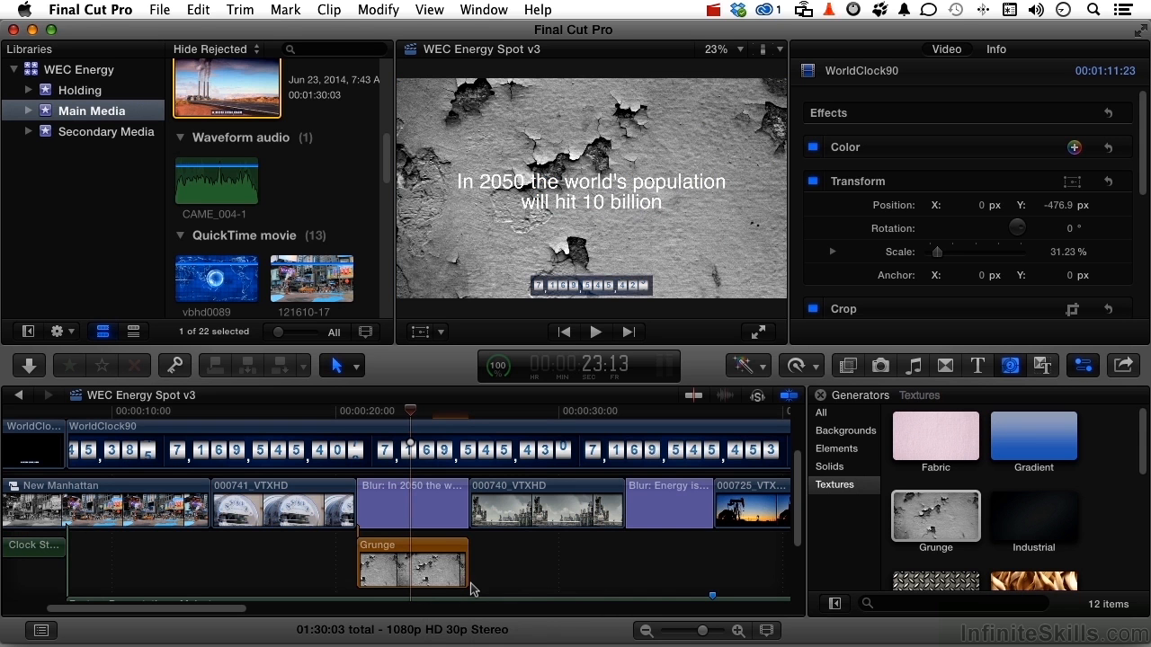
- Set the Grunge generator to texture 2 with a 0.29 blue tint
{"action": "left_click", "coordinate": [460, 575]}
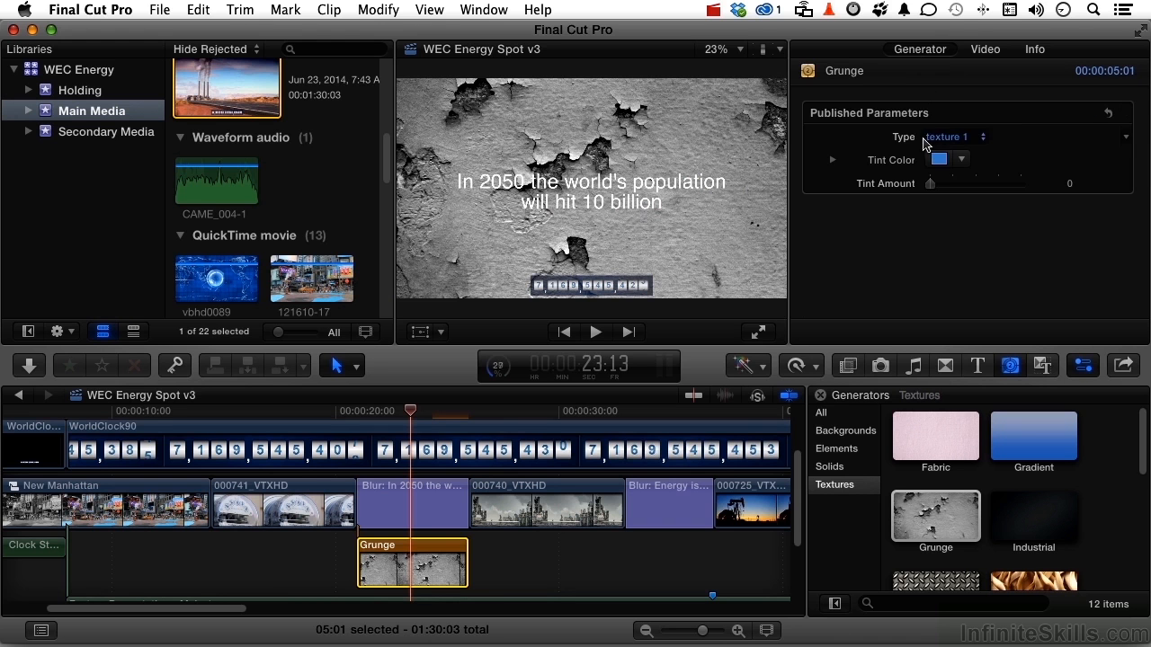
{"action": "left_click", "coordinate": [948, 139]}
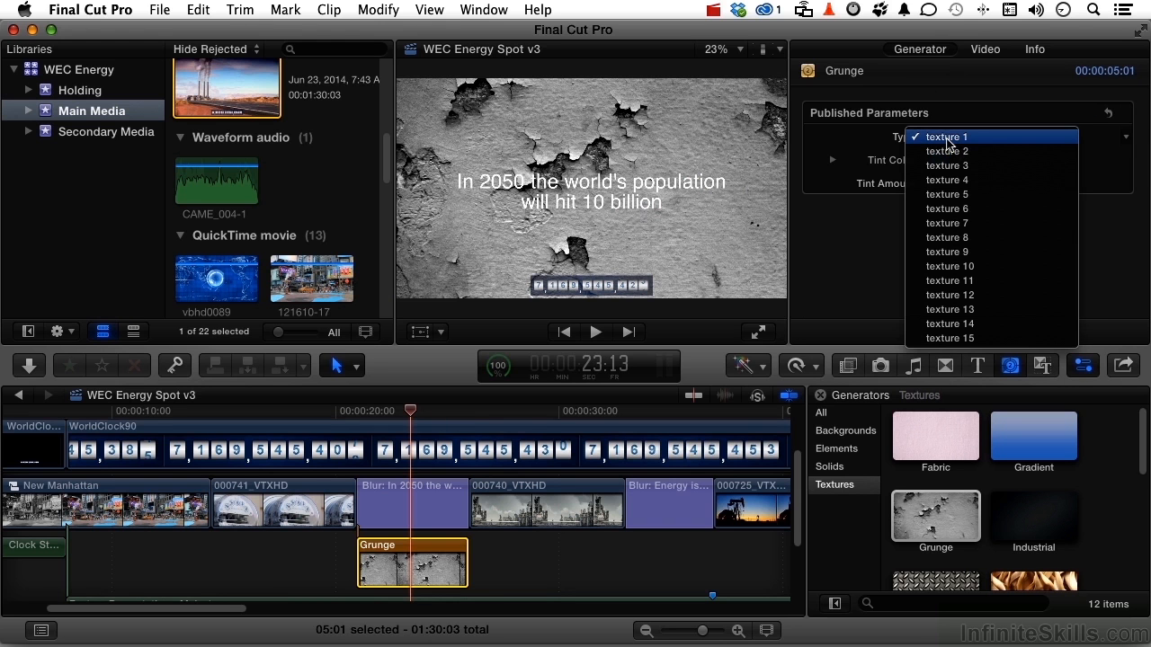
{"action": "left_click", "coordinate": [948, 151]}
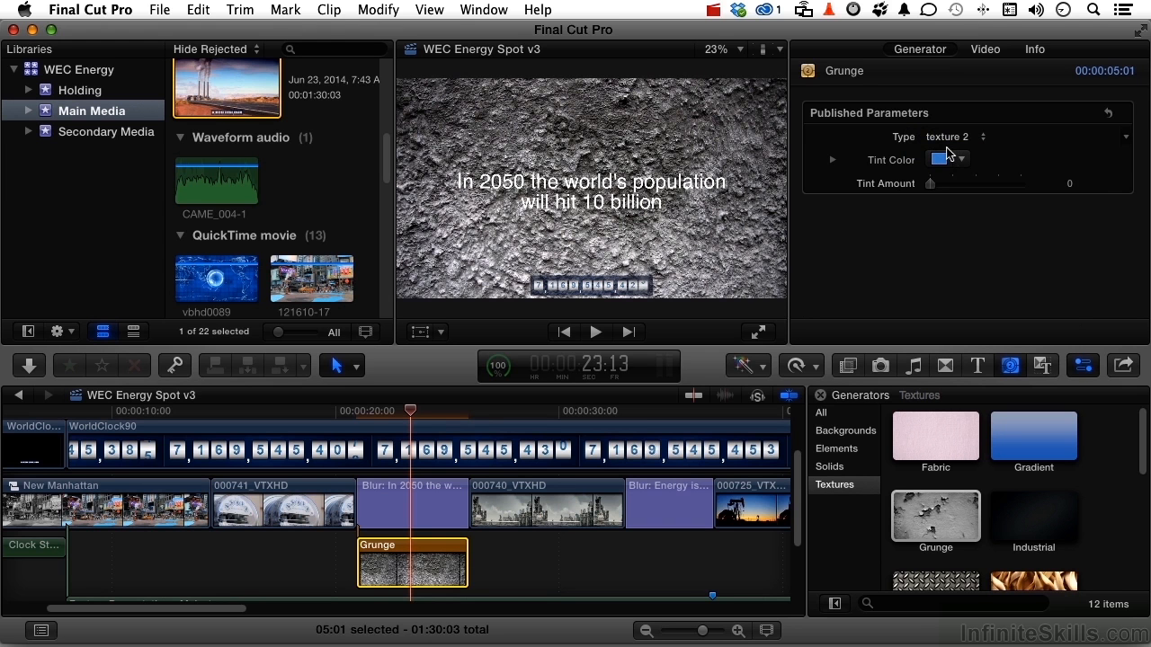
{"action": "left_click_drag", "start_coordinate": [931, 187], "coordinate": [958, 190]}
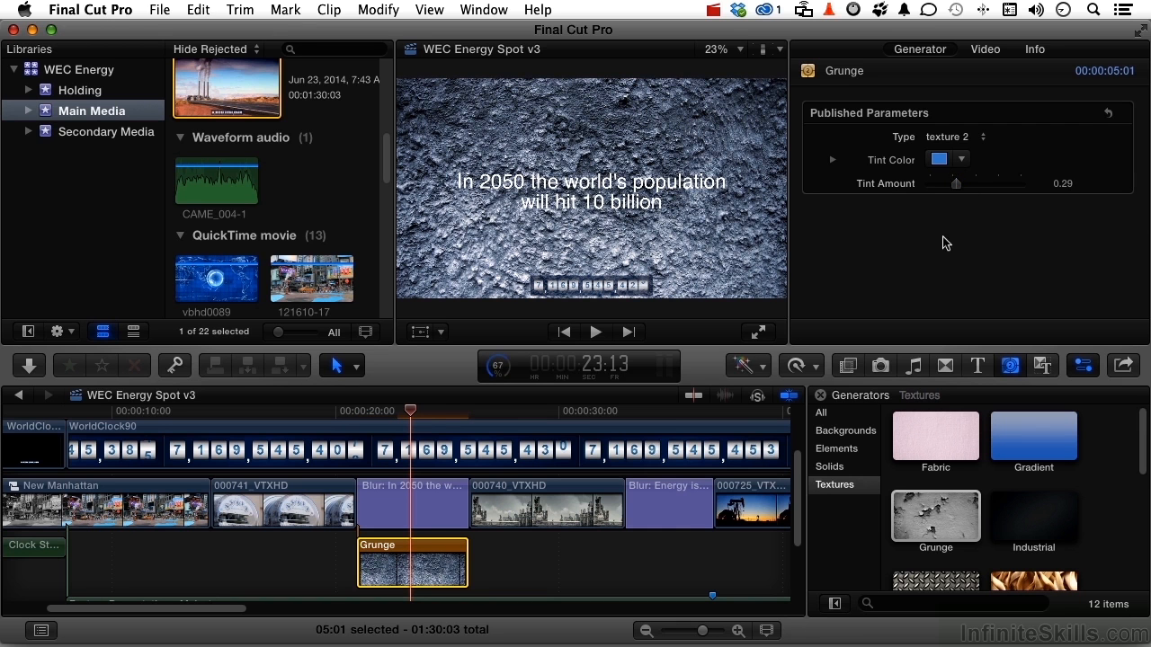
{"action": "scroll", "coordinate": [612, 558], "scroll_direction": "right", "scroll_amount": 10}
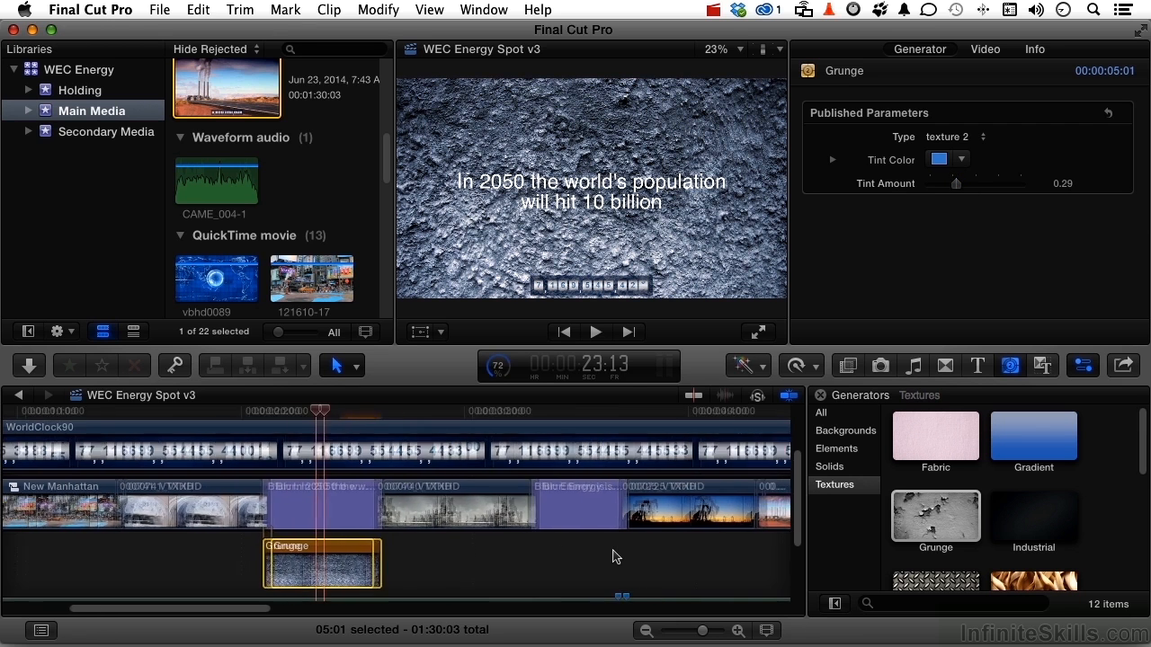
- Copy the Grunge background further along, under the next blur title
{"action": "scroll", "coordinate": [612, 558], "scroll_direction": "left", "scroll_amount": 4}
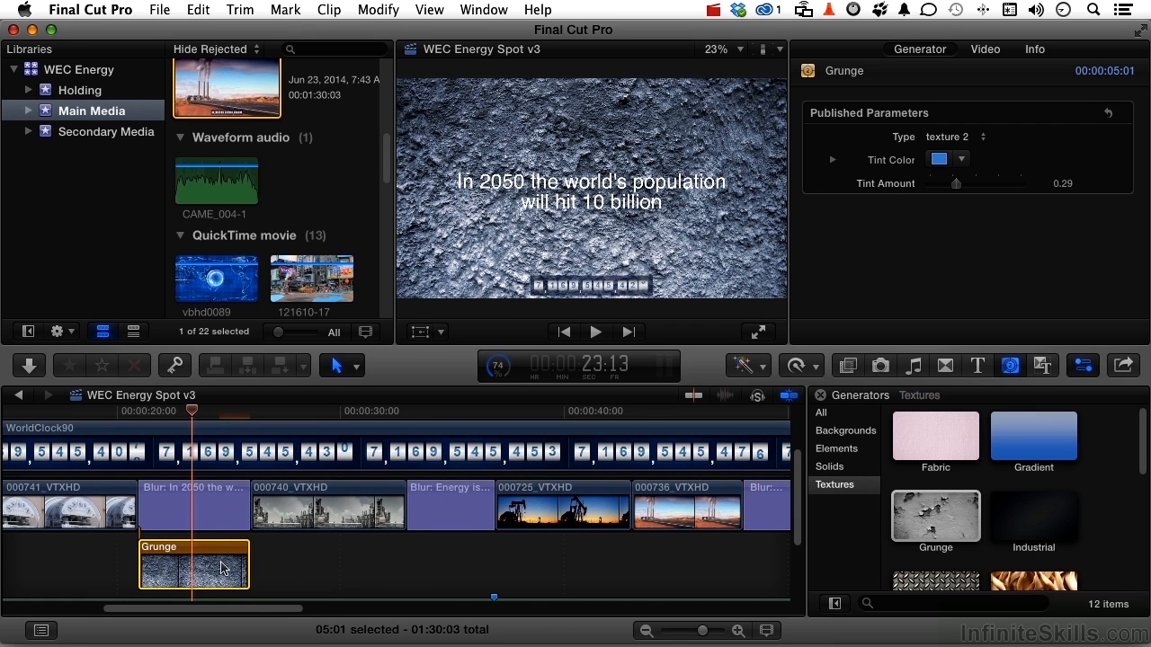
{"action": "left_click_drag", "start_coordinate": [222, 568], "coordinate": [495, 570]}
{"action": "scroll", "coordinate": [495, 570], "scroll_direction": "right", "scroll_amount": 10}
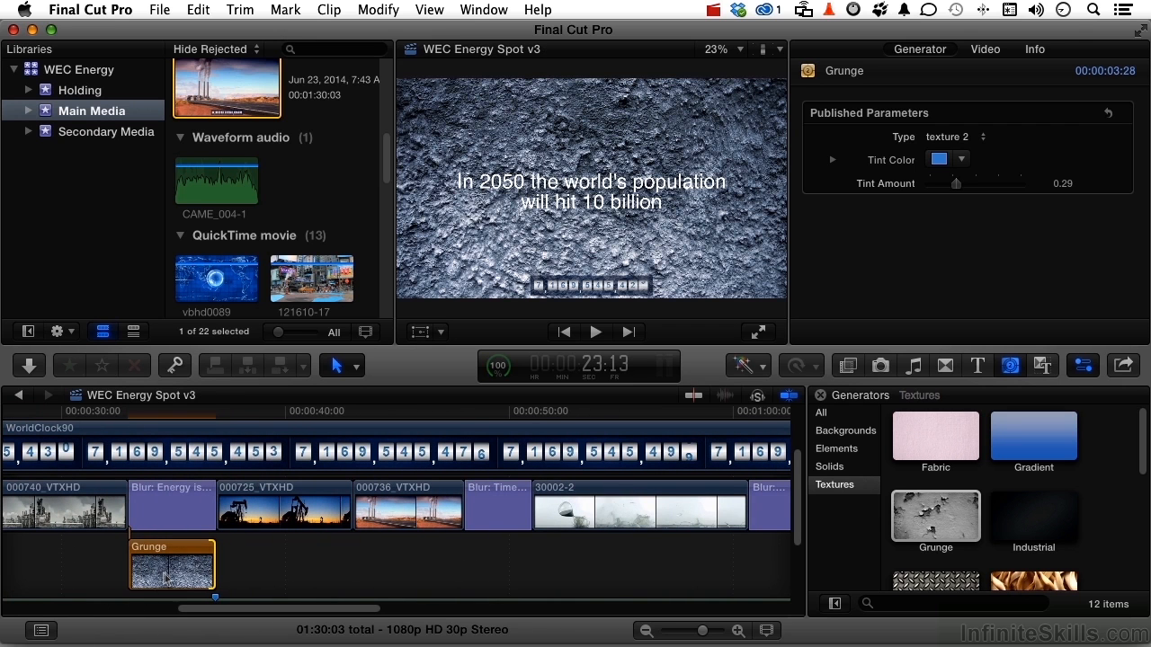
{"action": "left_click_drag", "start_coordinate": [367, 562], "coordinate": [533, 564]}
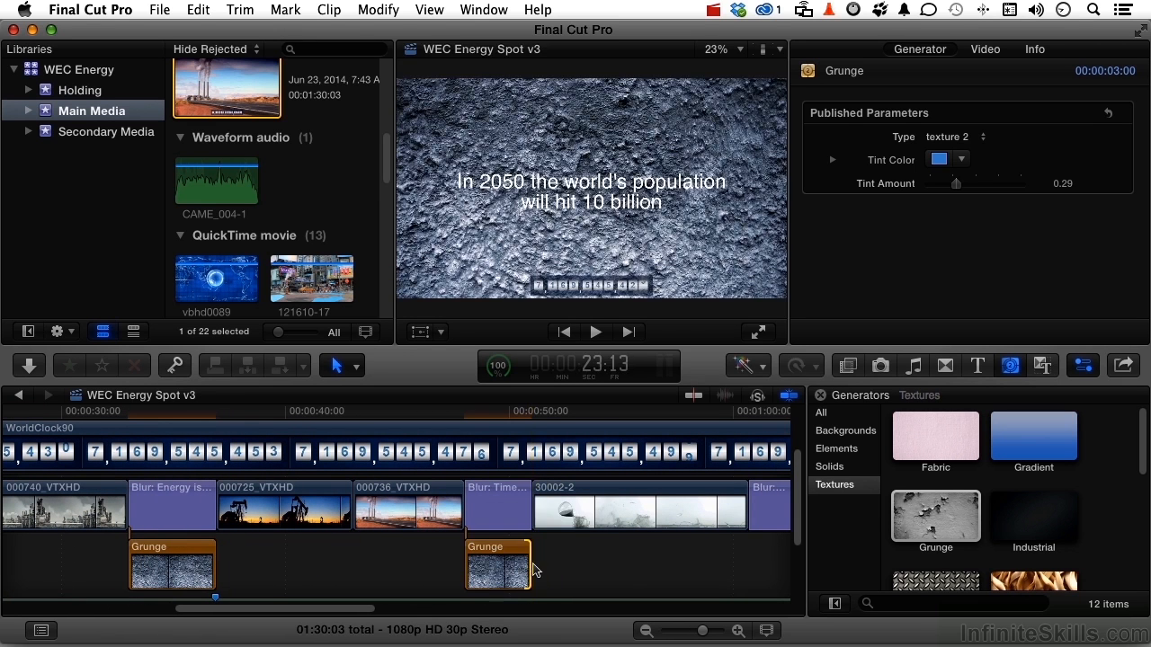
- Move a Grunge background under the Public Broadcasting title and extend it to 10:10
{"action": "scroll", "coordinate": [534, 570], "scroll_direction": "right", "scroll_amount": 8}
{"action": "scroll", "coordinate": [589, 578], "scroll_direction": "right", "scroll_amount": 5}
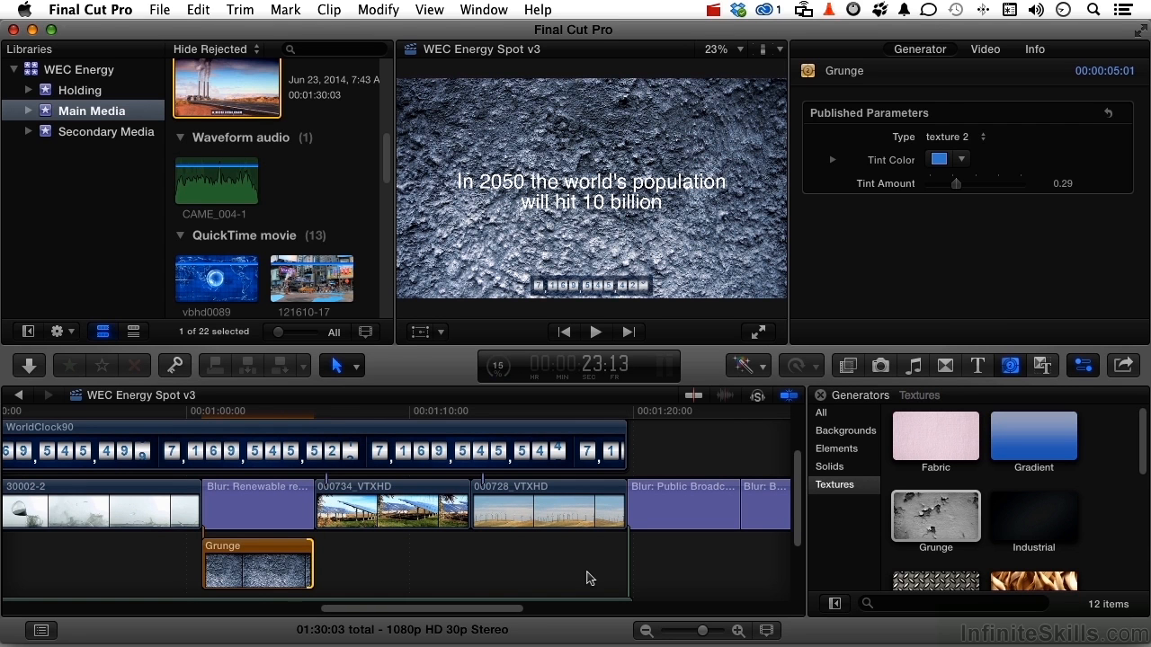
{"action": "left_click_drag", "start_coordinate": [262, 572], "coordinate": [689, 576]}
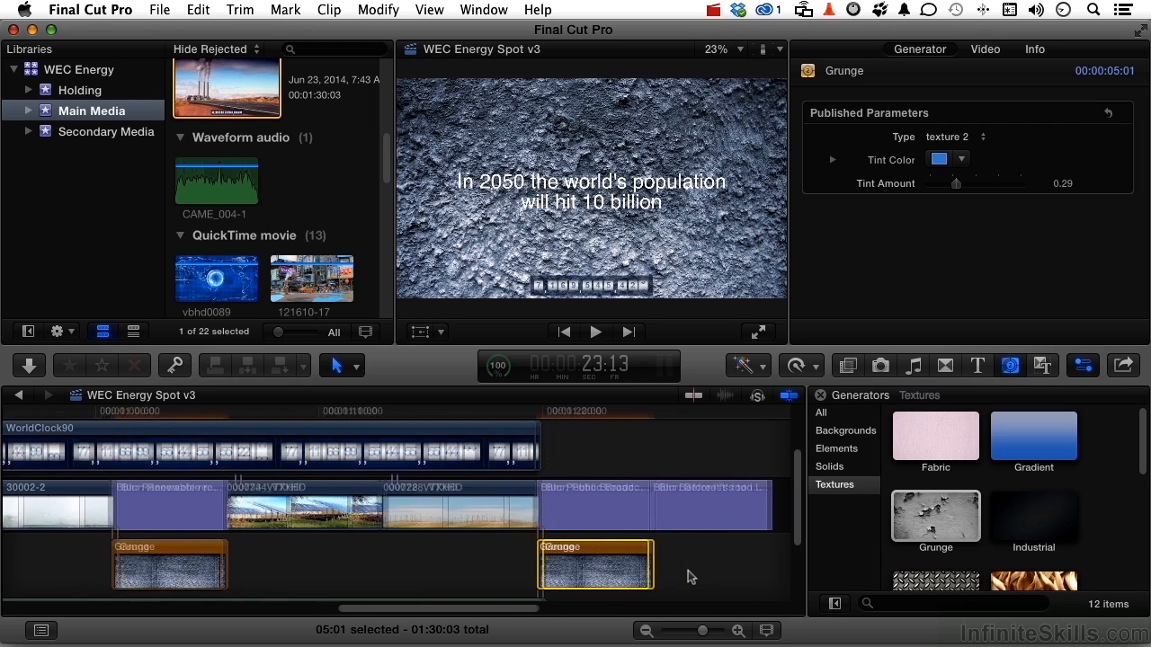
{"action": "left_click_drag", "start_coordinate": [502, 569], "coordinate": [619, 568]}
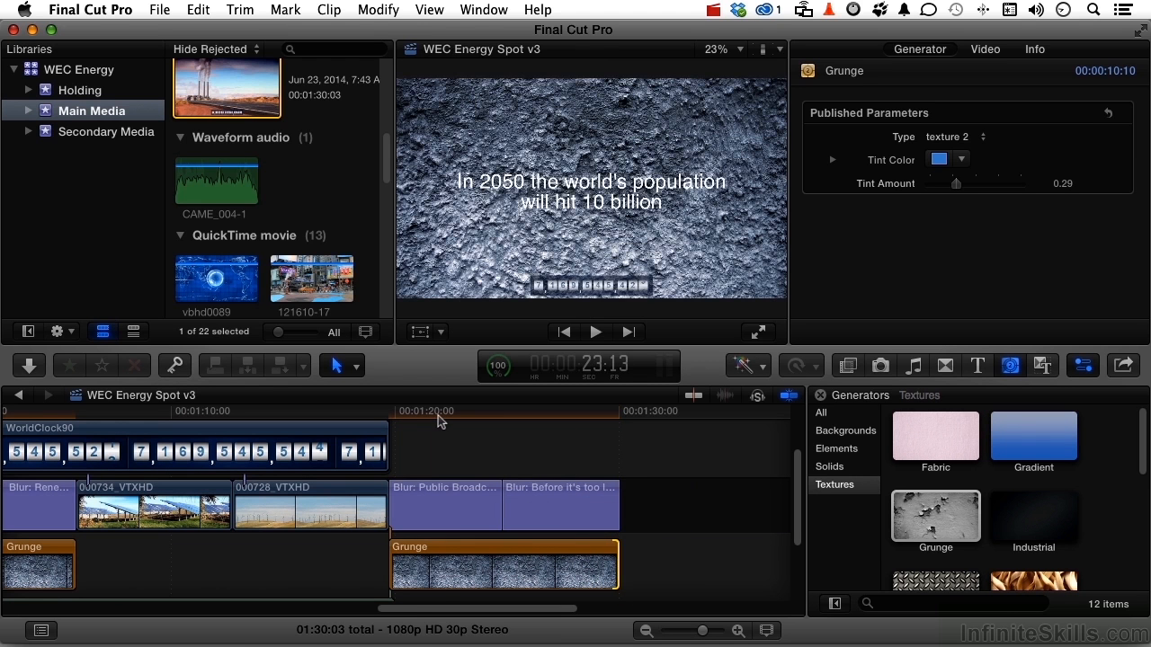
{"action": "left_click", "coordinate": [439, 422]}
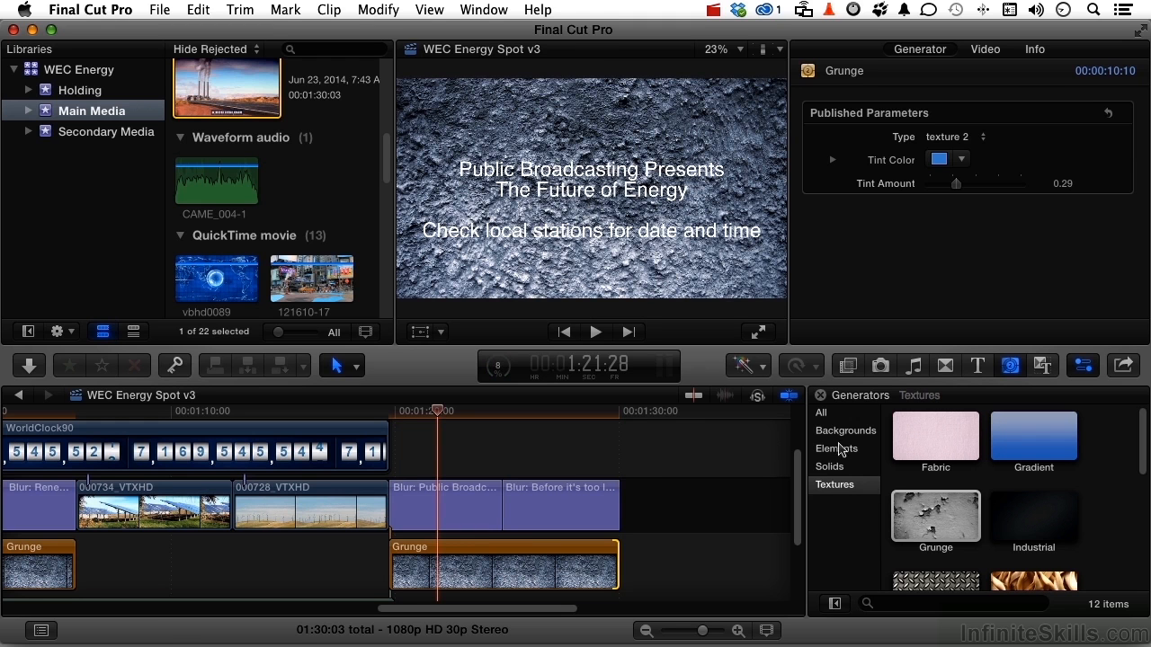
- Browse the Backgrounds generators, then list the Elements ones: Counting, Placeholder, Shapes, Timecode
{"action": "left_click", "coordinate": [840, 436]}
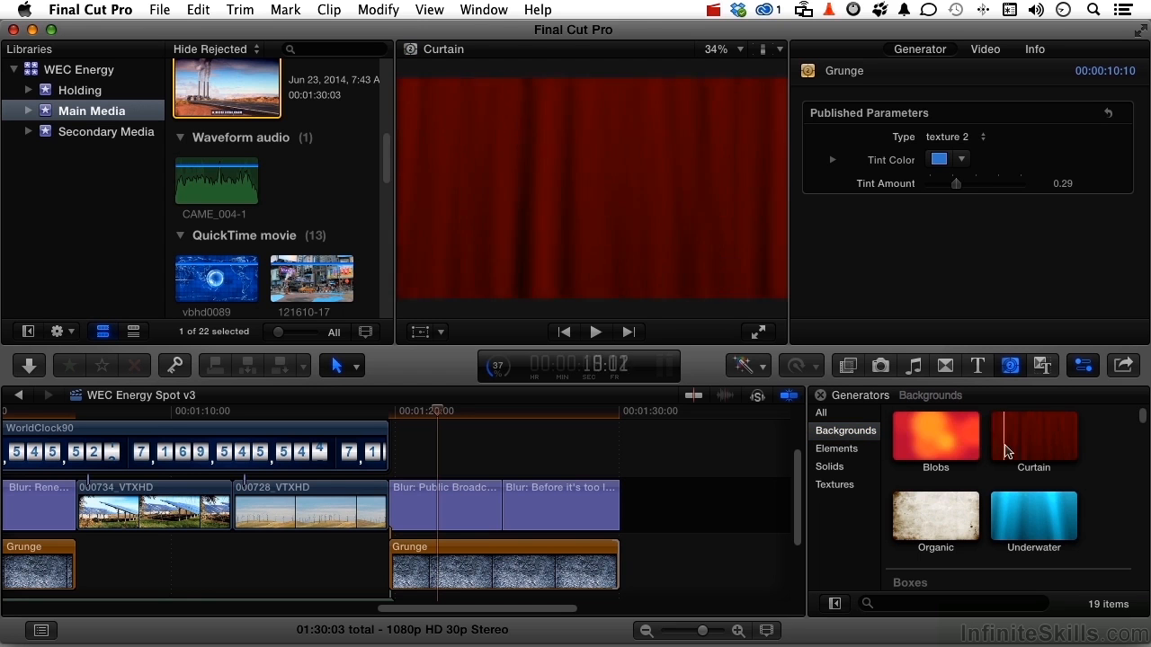
{"action": "scroll", "coordinate": [1020, 452], "scroll_direction": "down", "scroll_amount": 5}
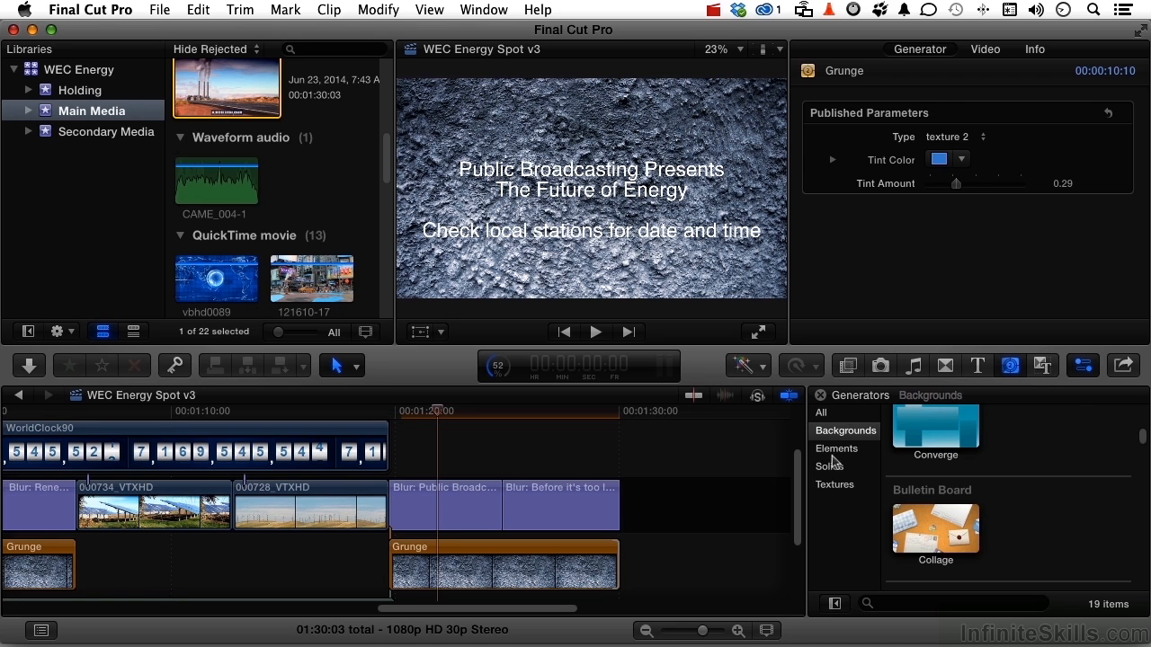
{"action": "left_click", "coordinate": [836, 449]}
{"action": "scroll", "coordinate": [706, 543], "scroll_direction": "left", "scroll_amount": 15}
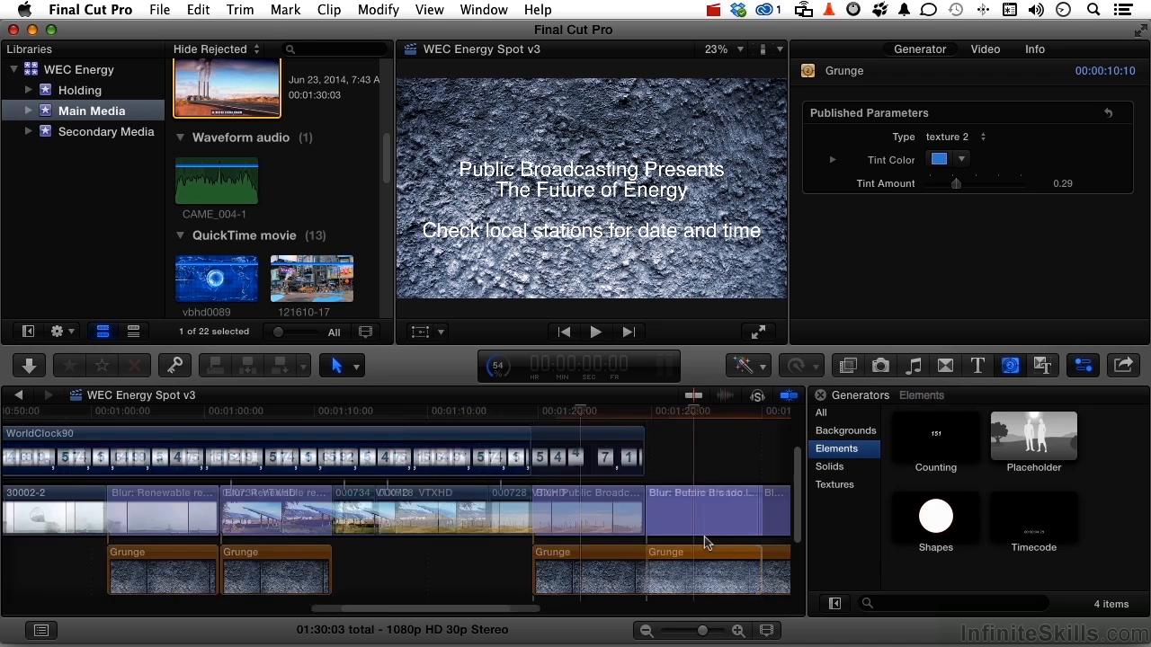
{"action": "scroll", "coordinate": [705, 542], "scroll_direction": "up", "scroll_amount": 3}
{"action": "scroll", "coordinate": [705, 543], "scroll_direction": "left", "scroll_amount": 3}
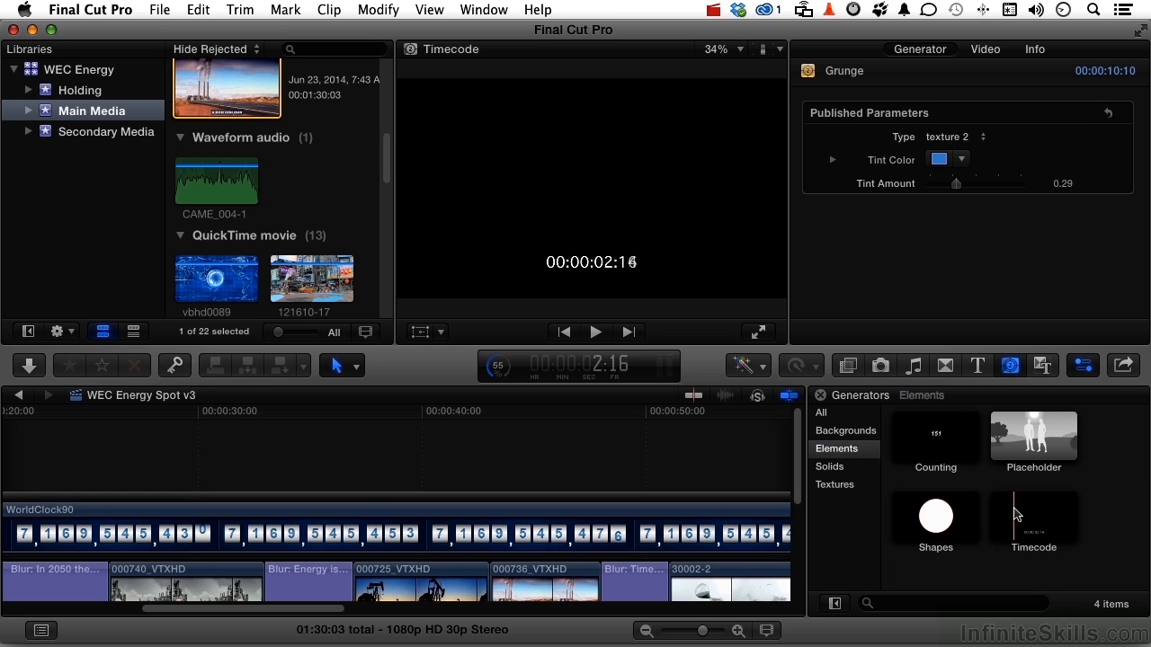
{"action": "left_click_drag", "start_coordinate": [1023, 517], "coordinate": [303, 466]}
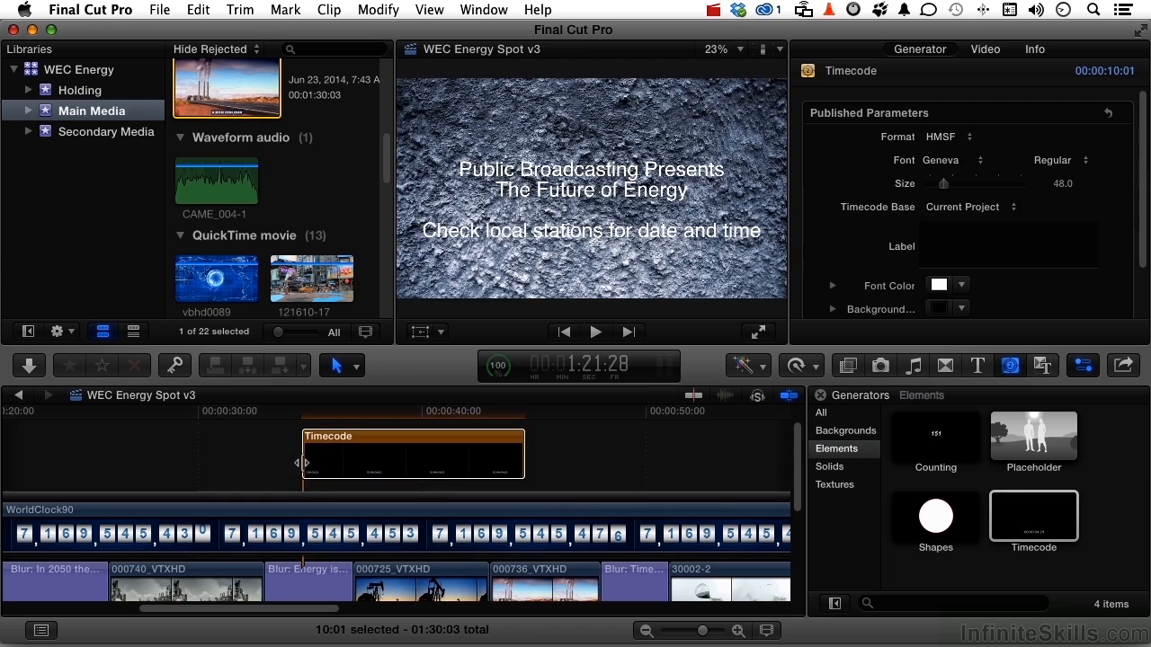
{"action": "left_click", "coordinate": [333, 412]}
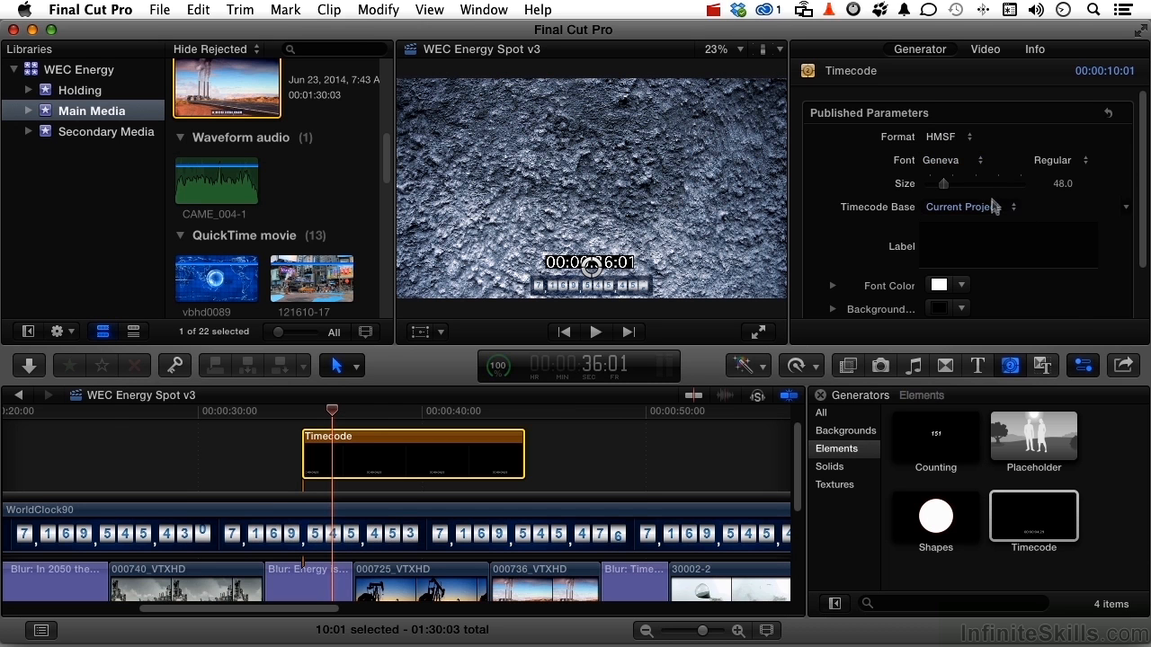
{"action": "left_click", "coordinate": [994, 209]}
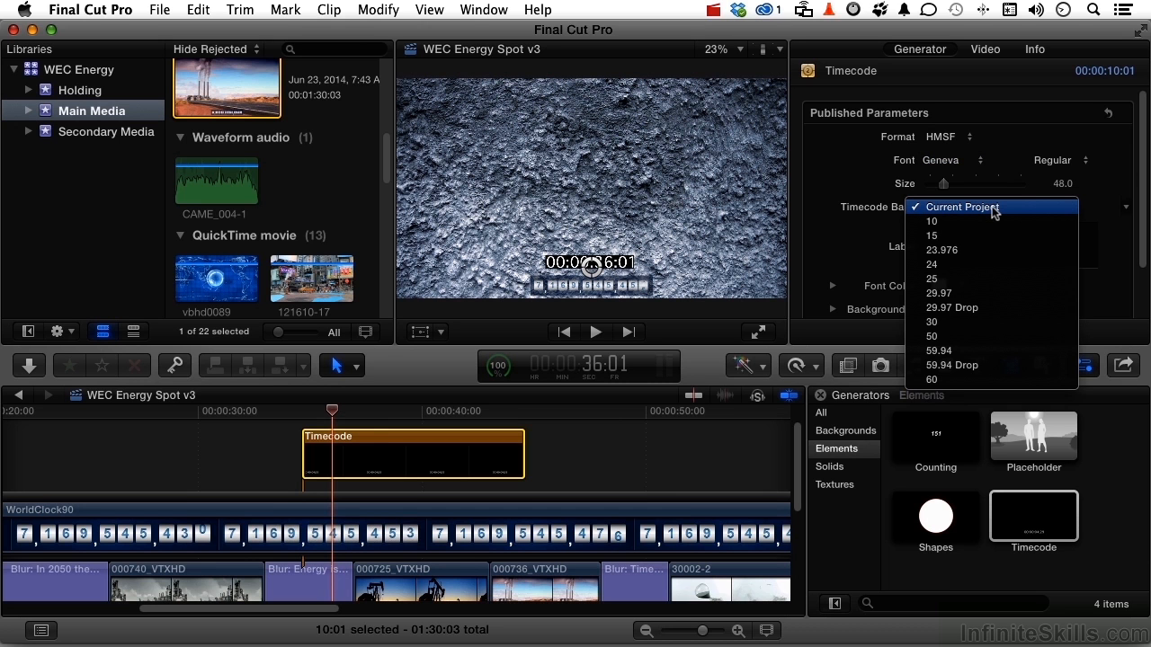
{"action": "left_click", "coordinate": [994, 208]}
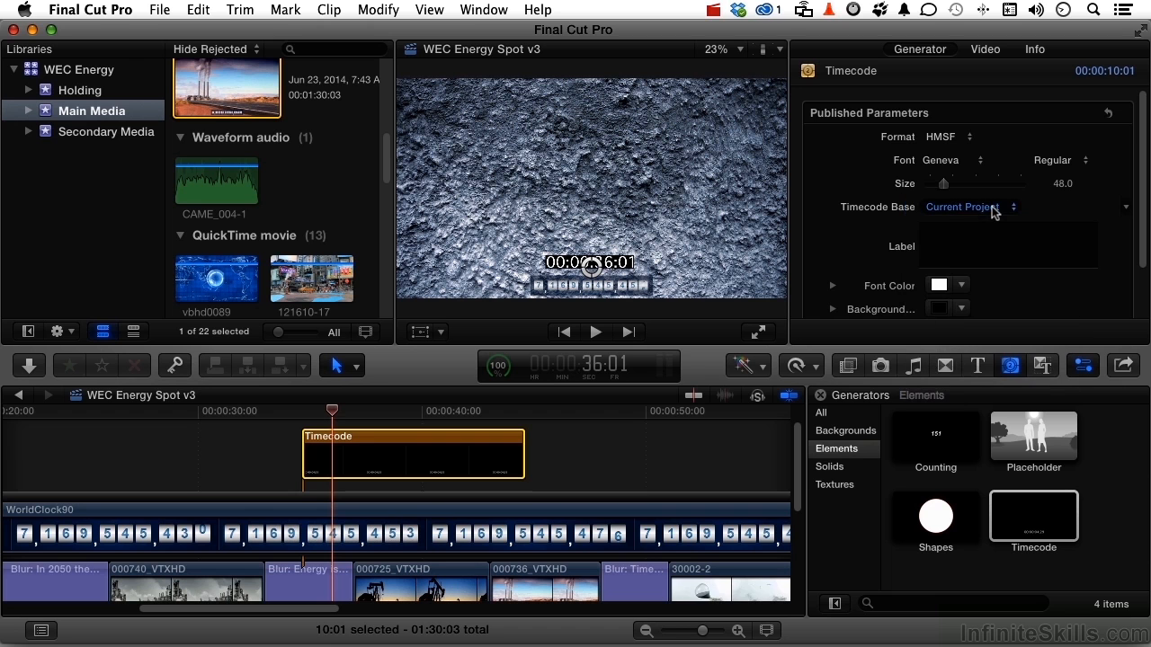
{"action": "left_click", "coordinate": [988, 232]}
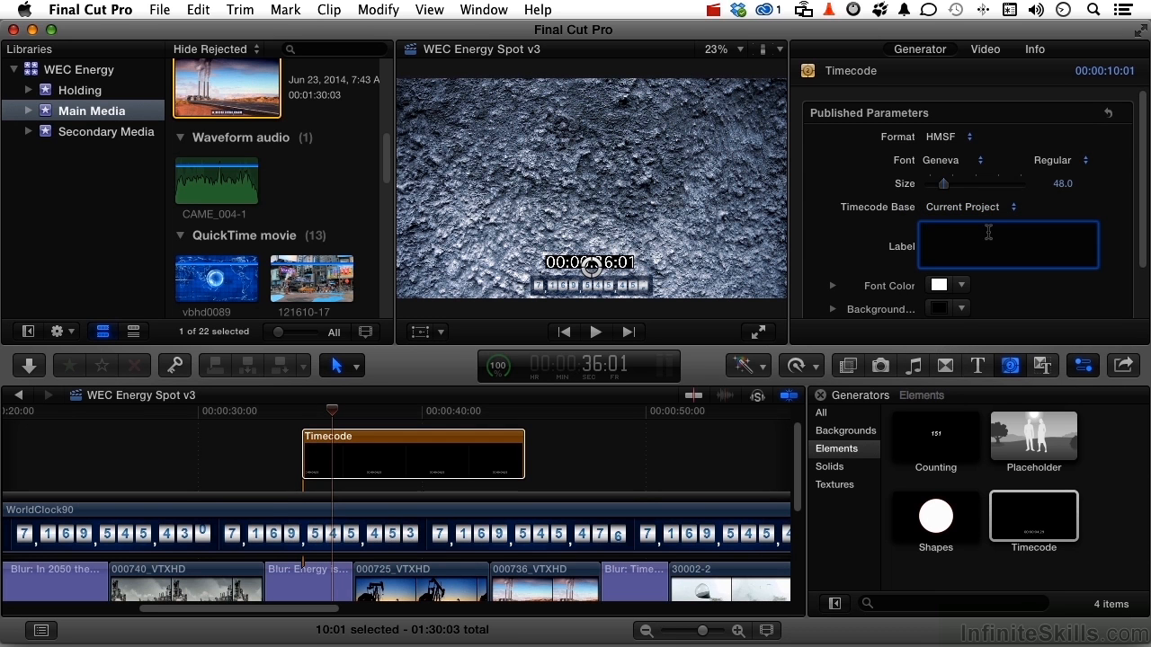
{"action": "type", "text": "TC:"}
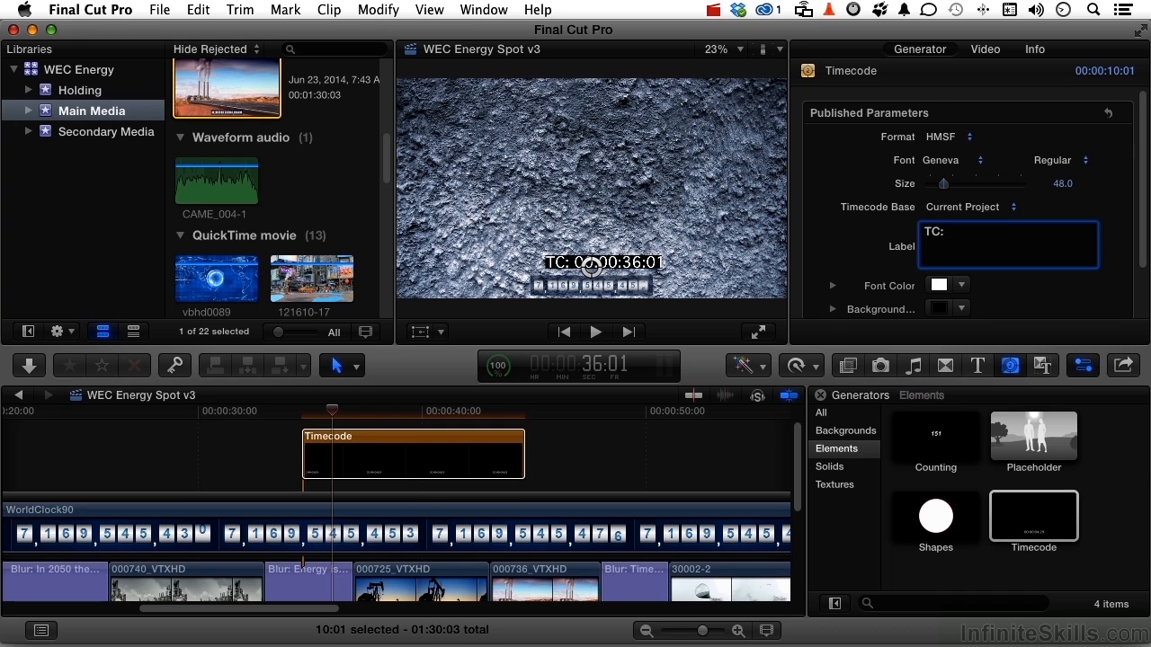
{"action": "scroll", "coordinate": [847, 262], "scroll_direction": "down", "scroll_amount": 2}
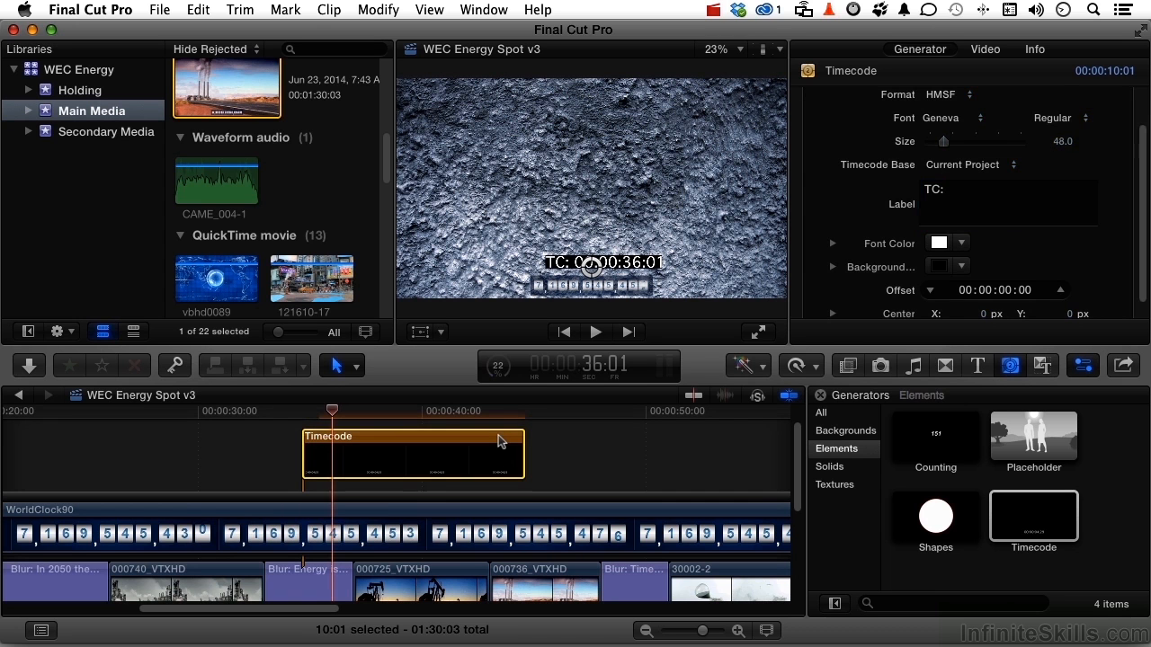
{"action": "key", "text": "Delete"}
{"action": "scroll", "coordinate": [500, 441], "scroll_direction": "right", "scroll_amount": 15}
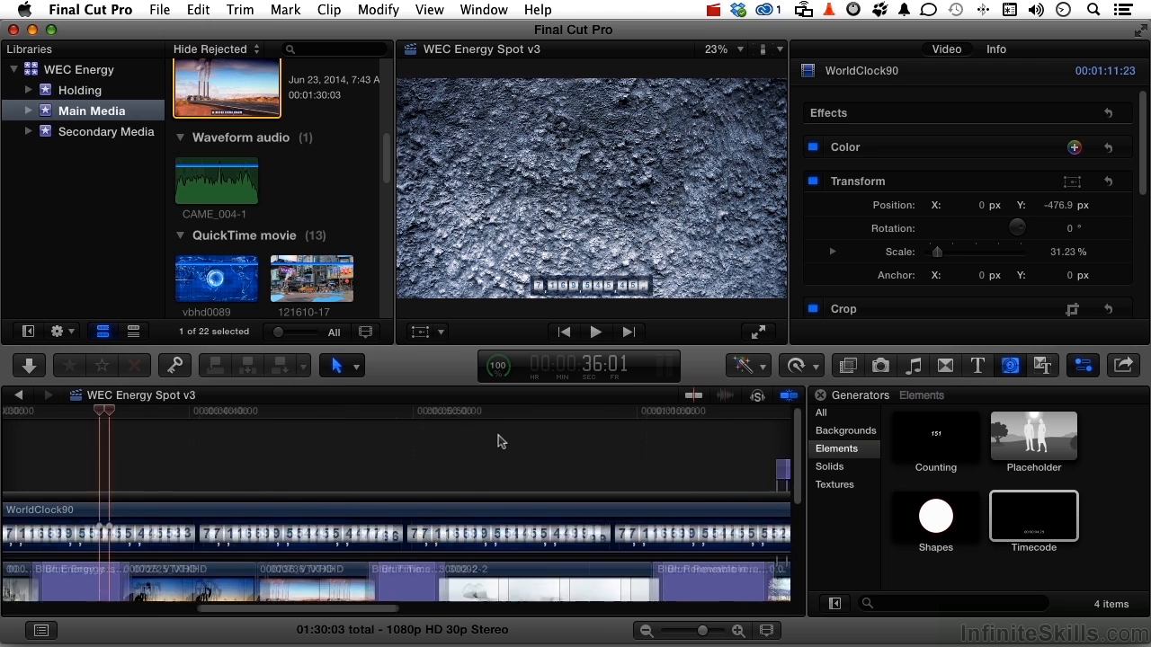
{"action": "scroll", "coordinate": [500, 441], "scroll_direction": "down", "scroll_amount": 5}
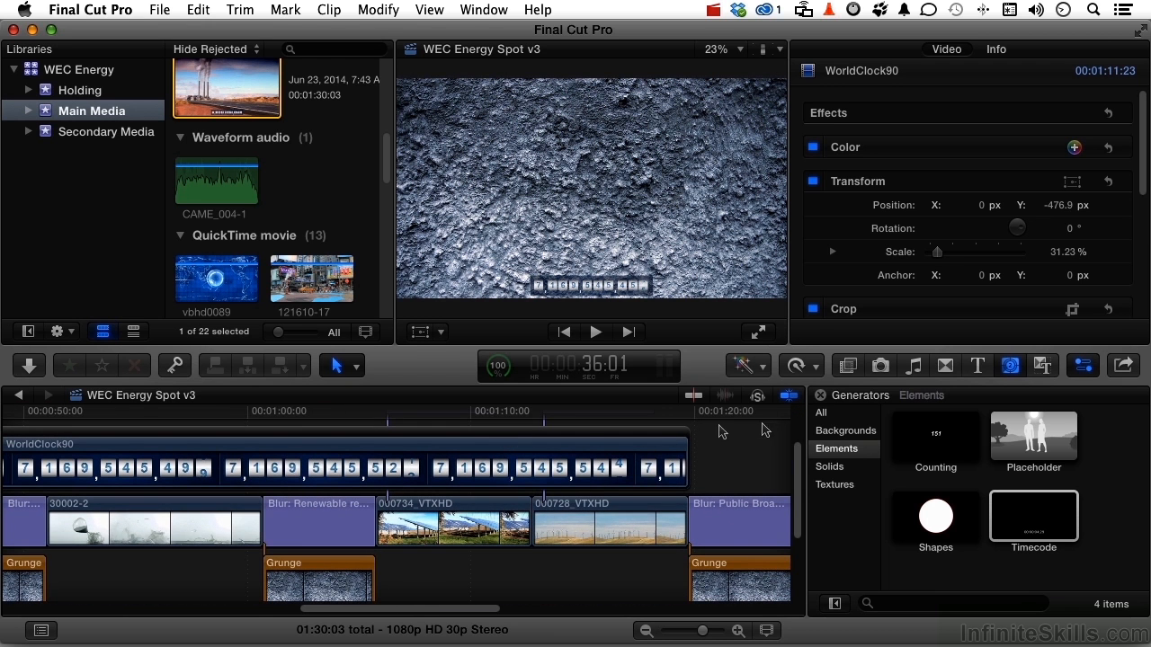
- Replace the 000728 clip with a Placeholder generator from its start
{"action": "left_click_drag", "start_coordinate": [1043, 441], "coordinate": [611, 526]}
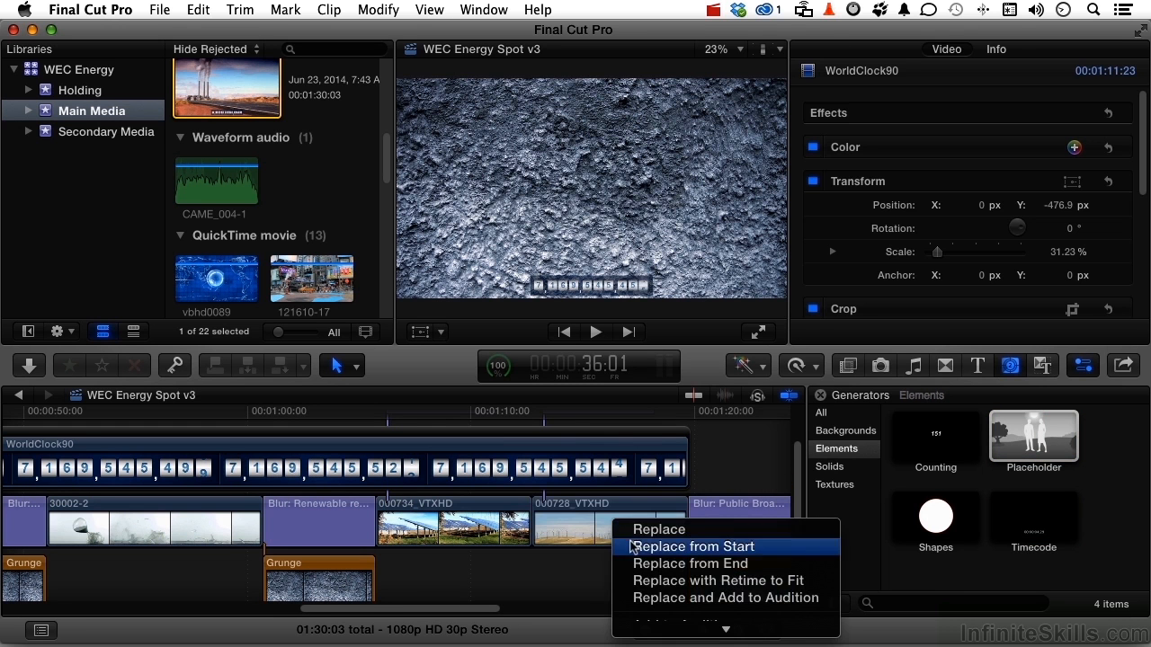
{"action": "left_click", "coordinate": [630, 545]}
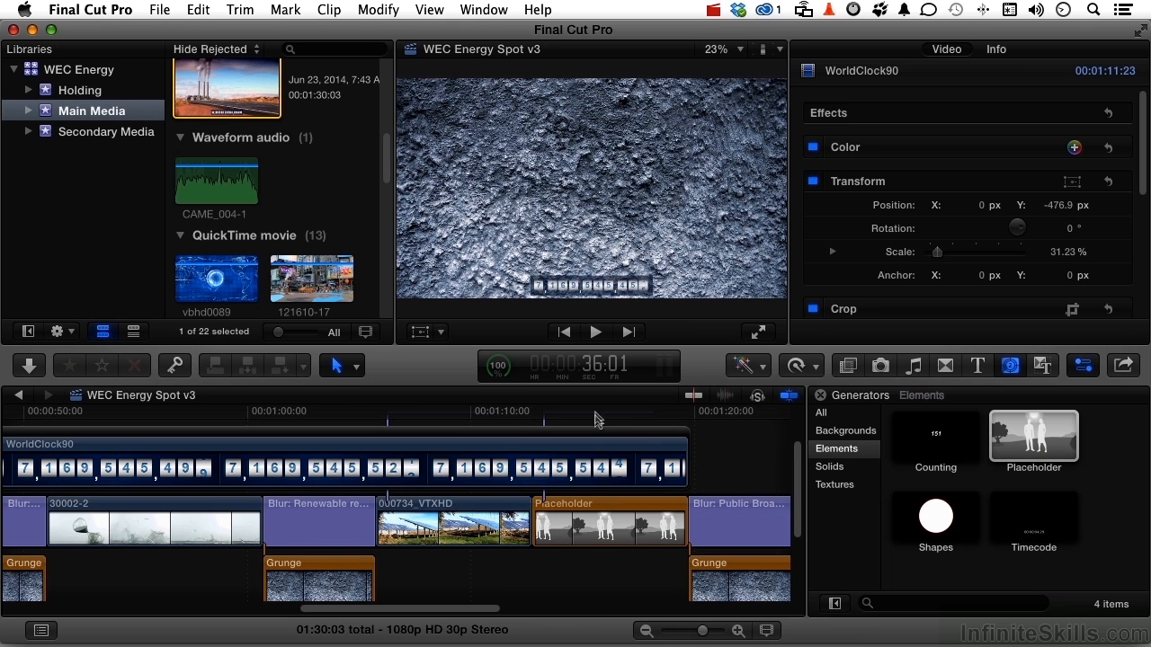
{"action": "left_click", "coordinate": [602, 420]}
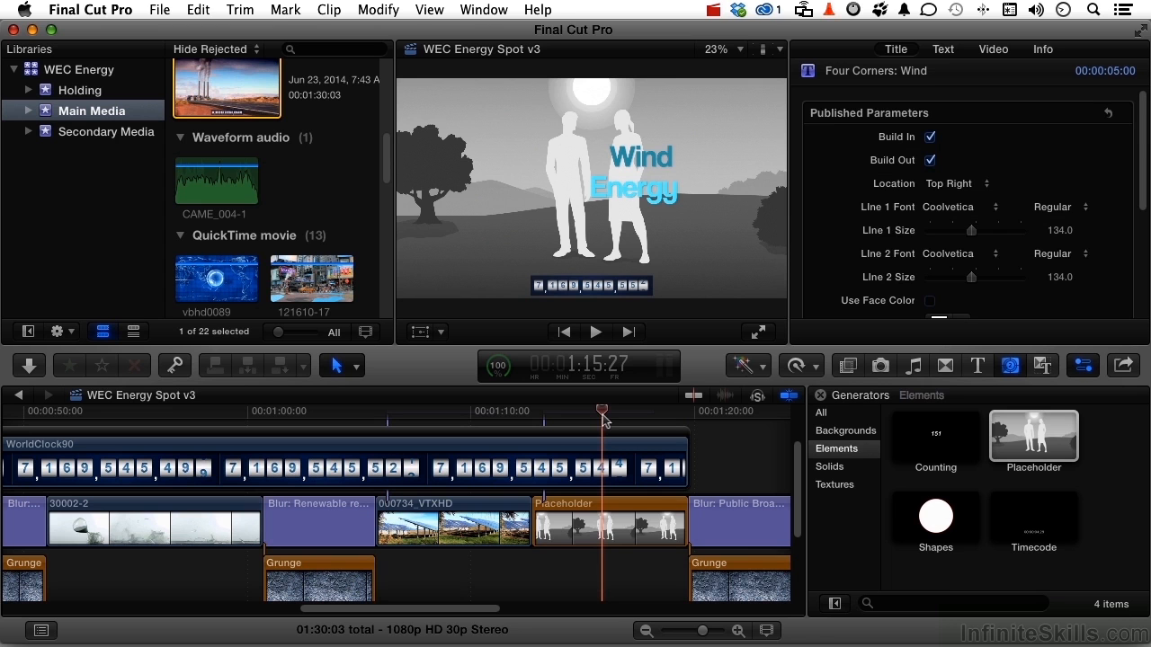
{"action": "left_click", "coordinate": [606, 523]}
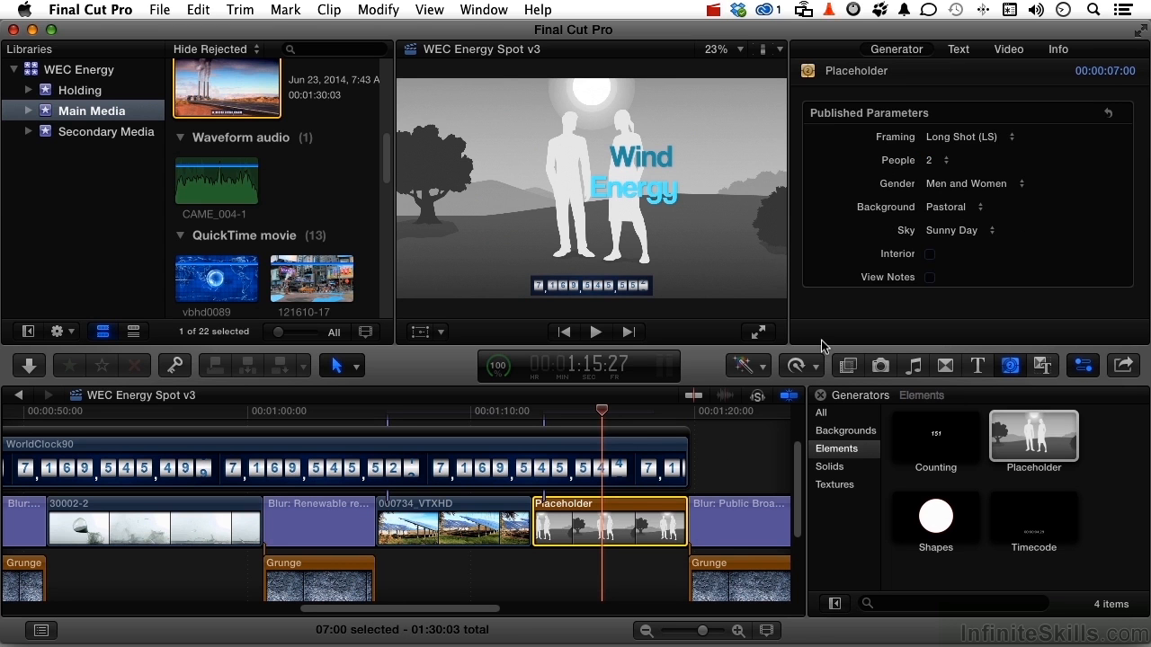
- Set the placeholder to a Long Shot framing with Men and Women and 0 people
{"action": "left_click", "coordinate": [941, 140]}
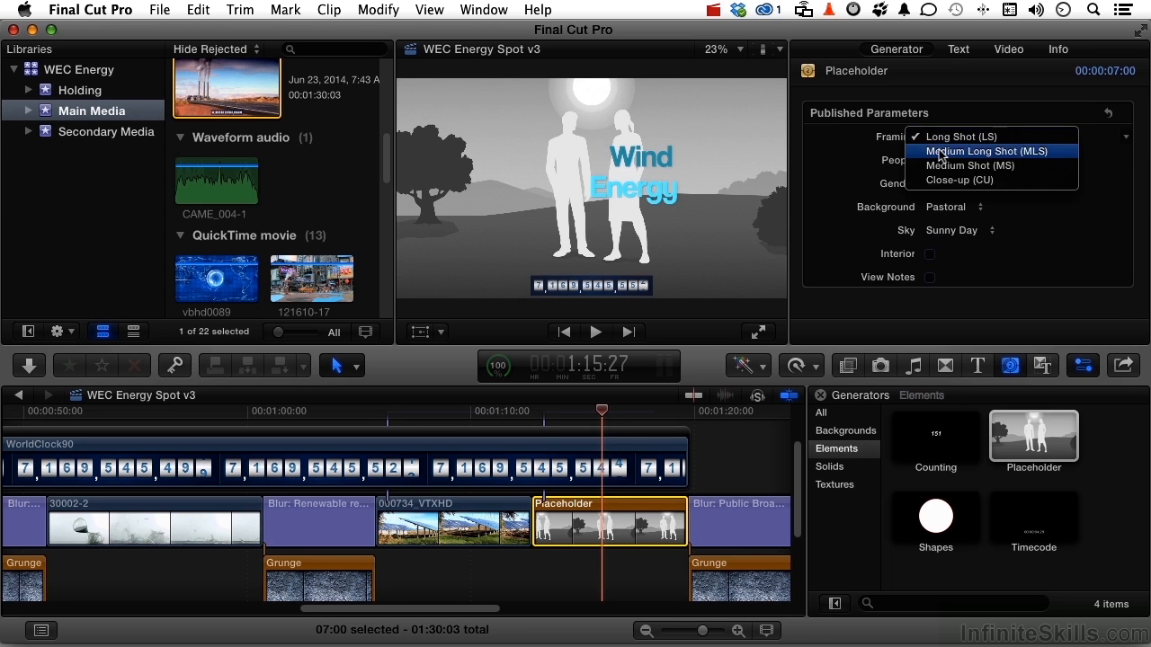
{"action": "left_click", "coordinate": [940, 153]}
{"action": "left_click", "coordinate": [938, 140]}
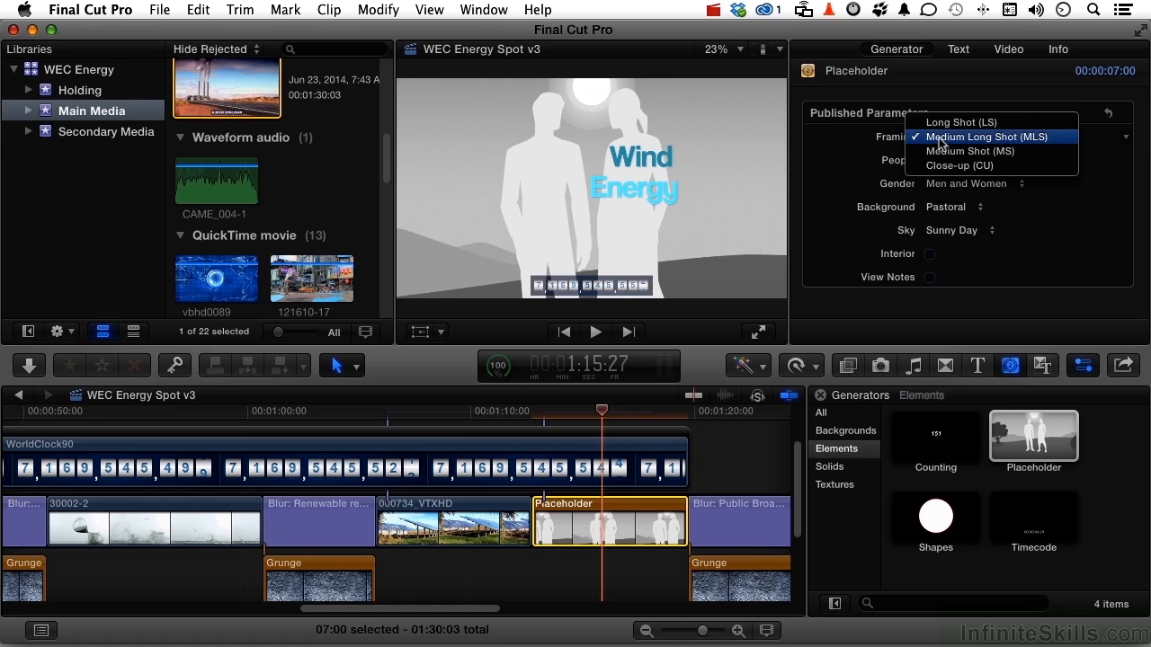
{"action": "left_click", "coordinate": [941, 123]}
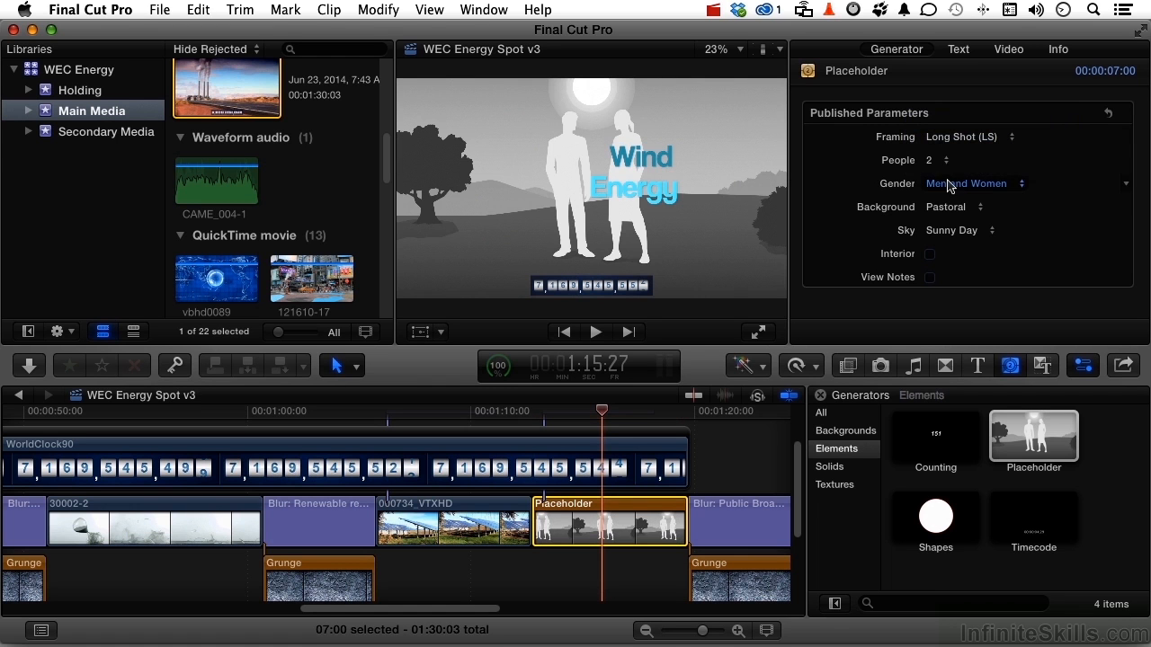
{"action": "left_click", "coordinate": [949, 185]}
{"action": "left_click", "coordinate": [944, 182]}
{"action": "left_click", "coordinate": [931, 171]}
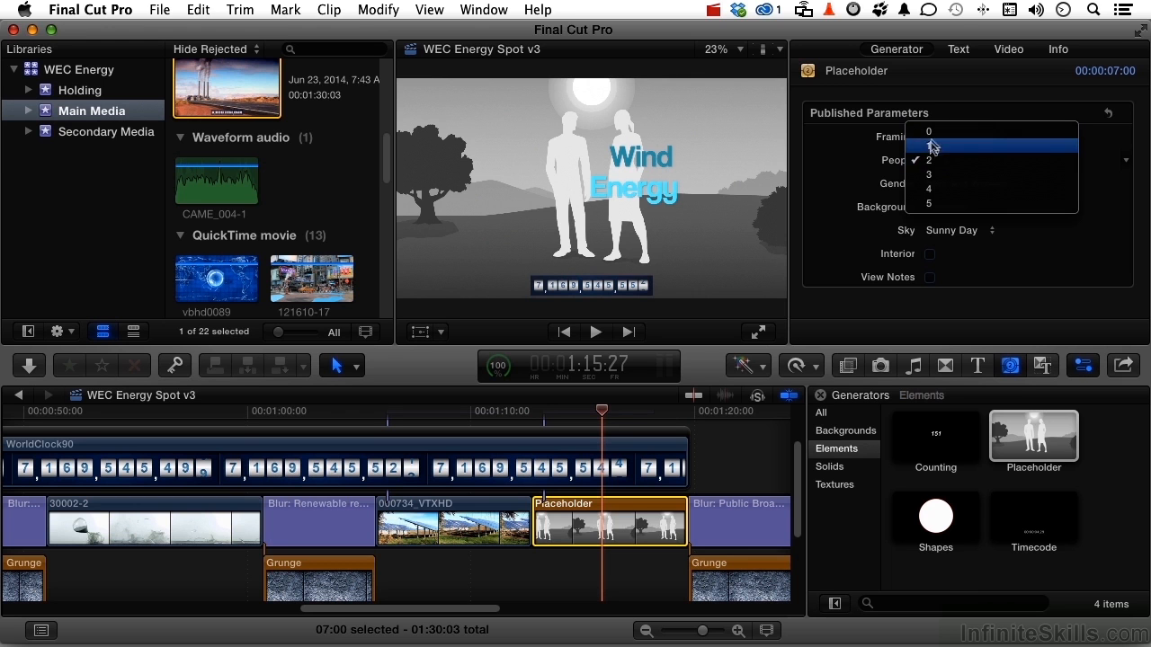
{"action": "left_click", "coordinate": [934, 137]}
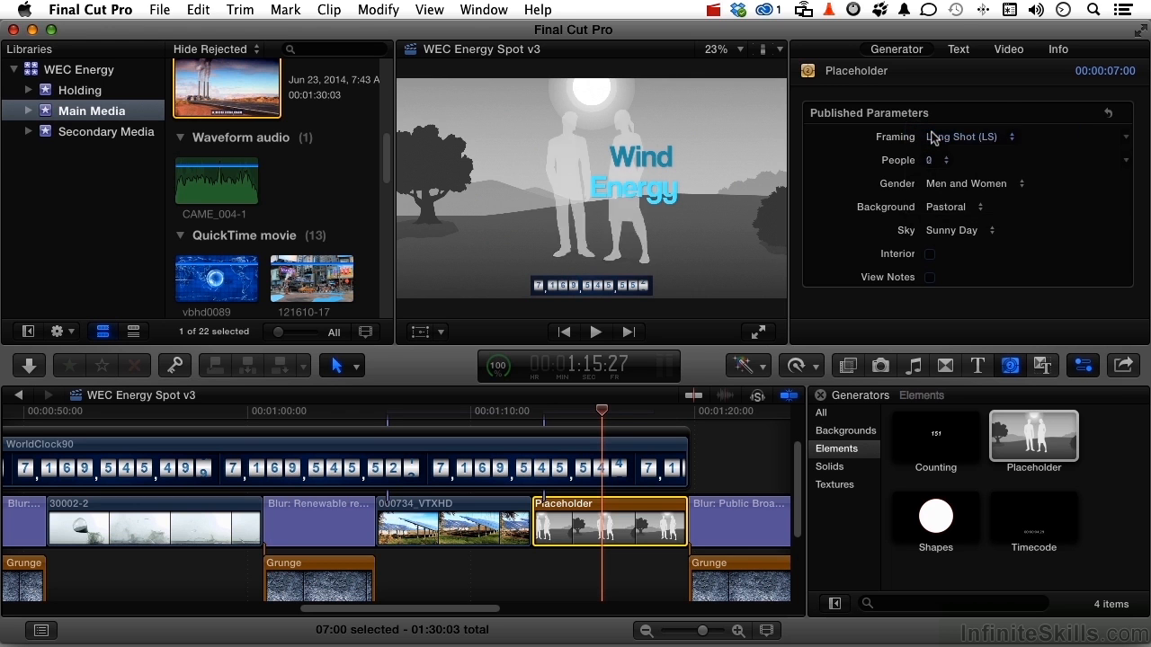
- Keep the Sunny Day sky, leave Interior off and turn on View Notes
{"action": "left_click", "coordinate": [949, 231]}
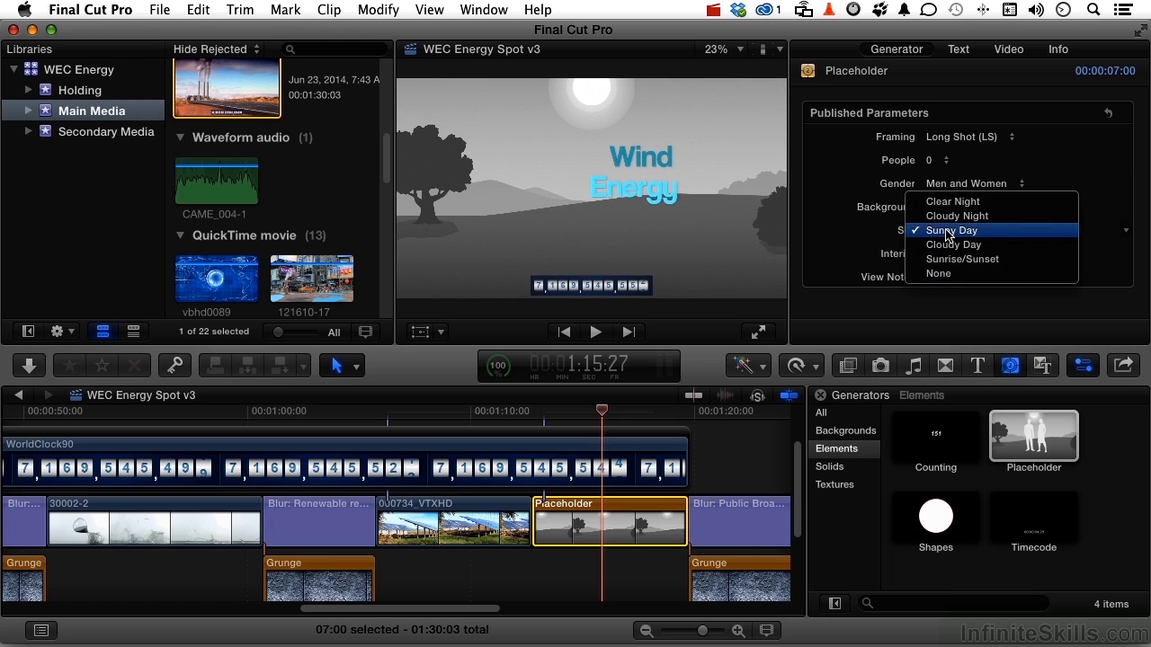
{"action": "left_click", "coordinate": [946, 232]}
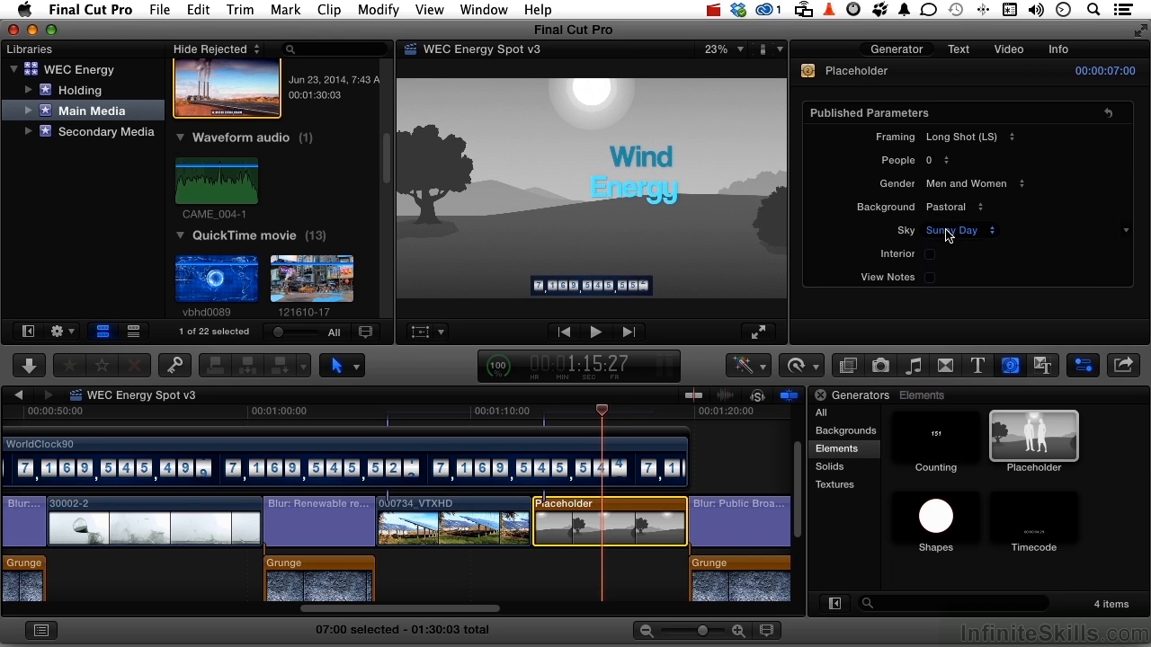
{"action": "left_click", "coordinate": [931, 254]}
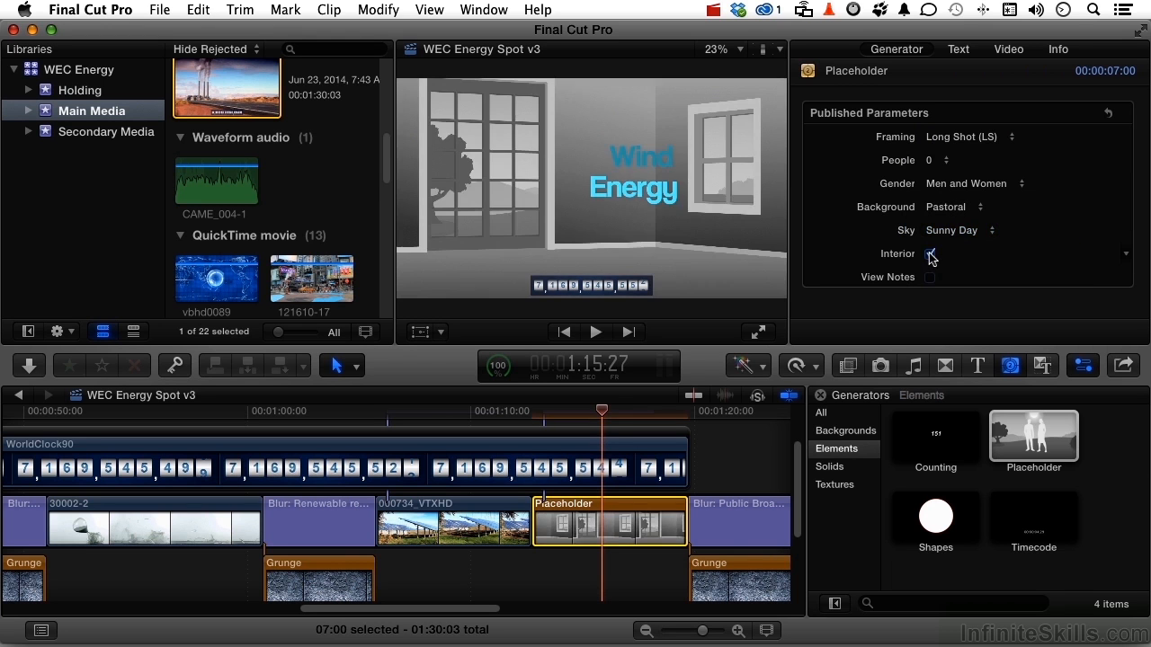
{"action": "left_click", "coordinate": [930, 254]}
{"action": "left_click", "coordinate": [929, 278]}
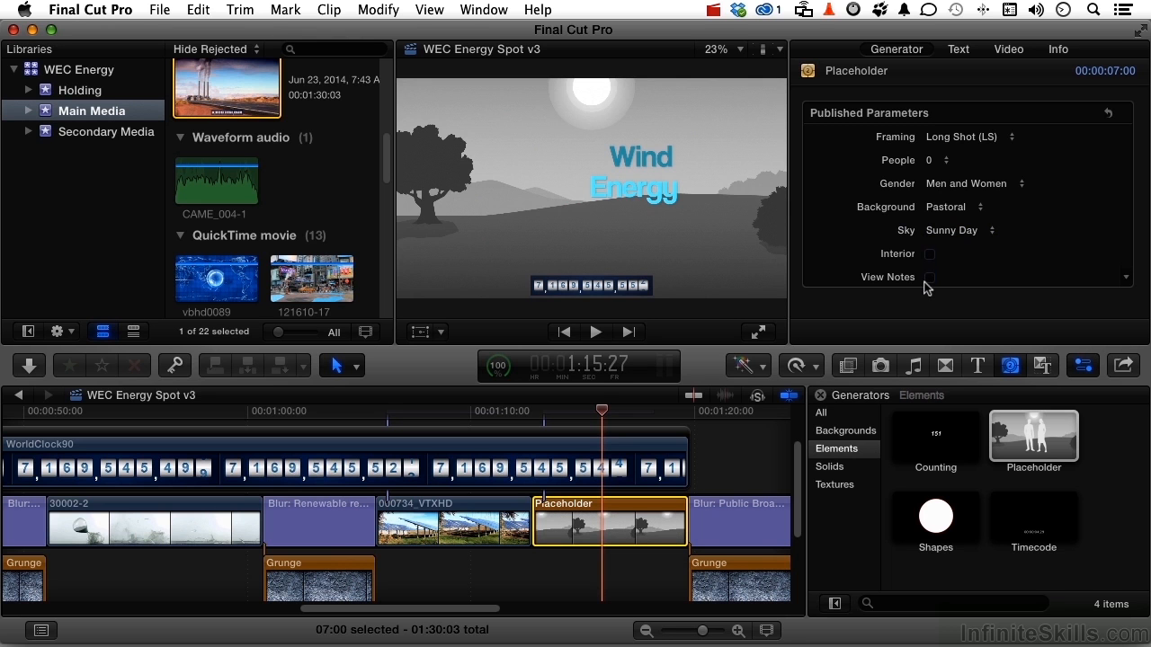
- Type 'Wind Turbines' into the placeholder's notes in the viewer
{"action": "double_click", "coordinate": [489, 261]}
{"action": "type", "text": "Win"}
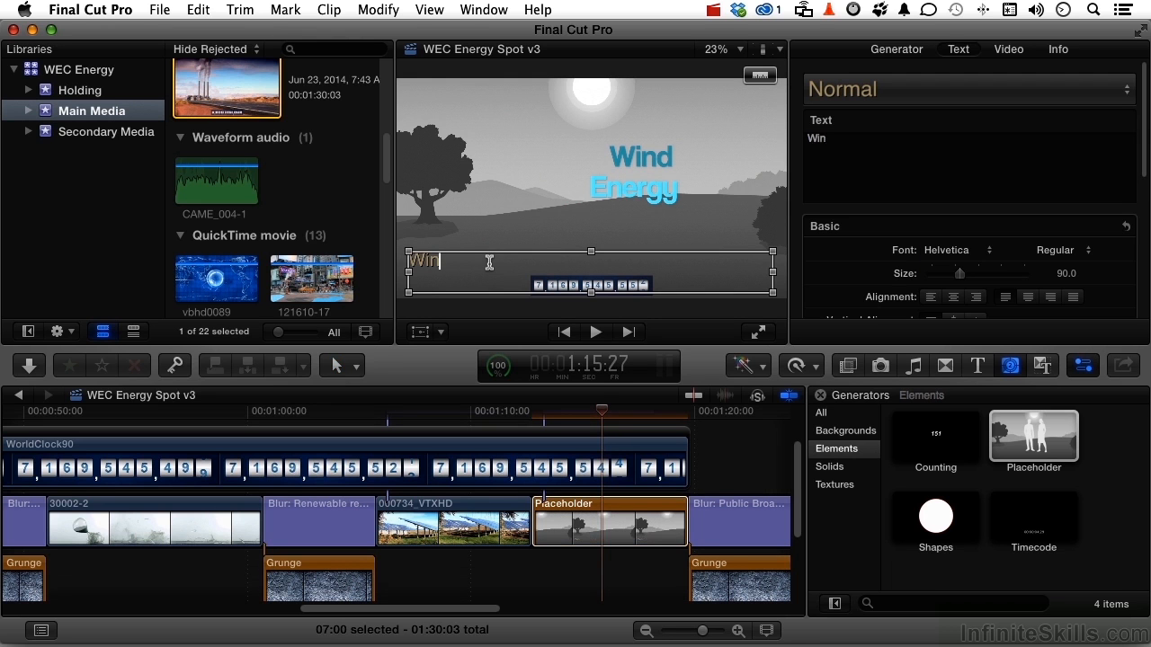
{"action": "type", "text": "d Turbines"}
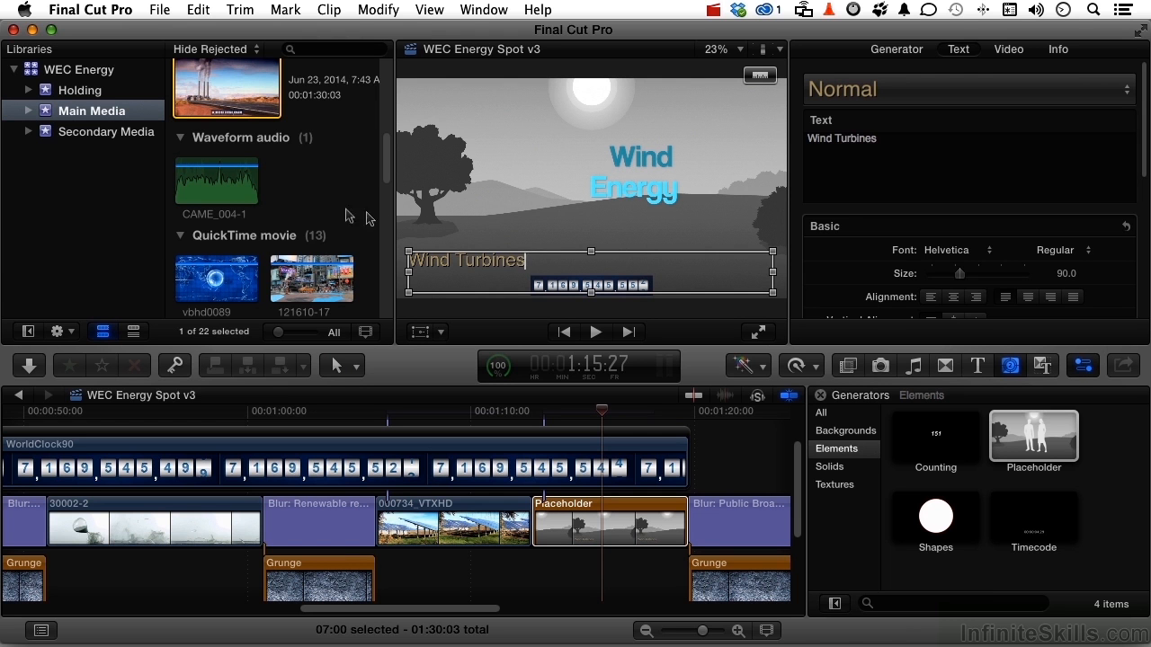
{"action": "left_click", "coordinate": [313, 202]}
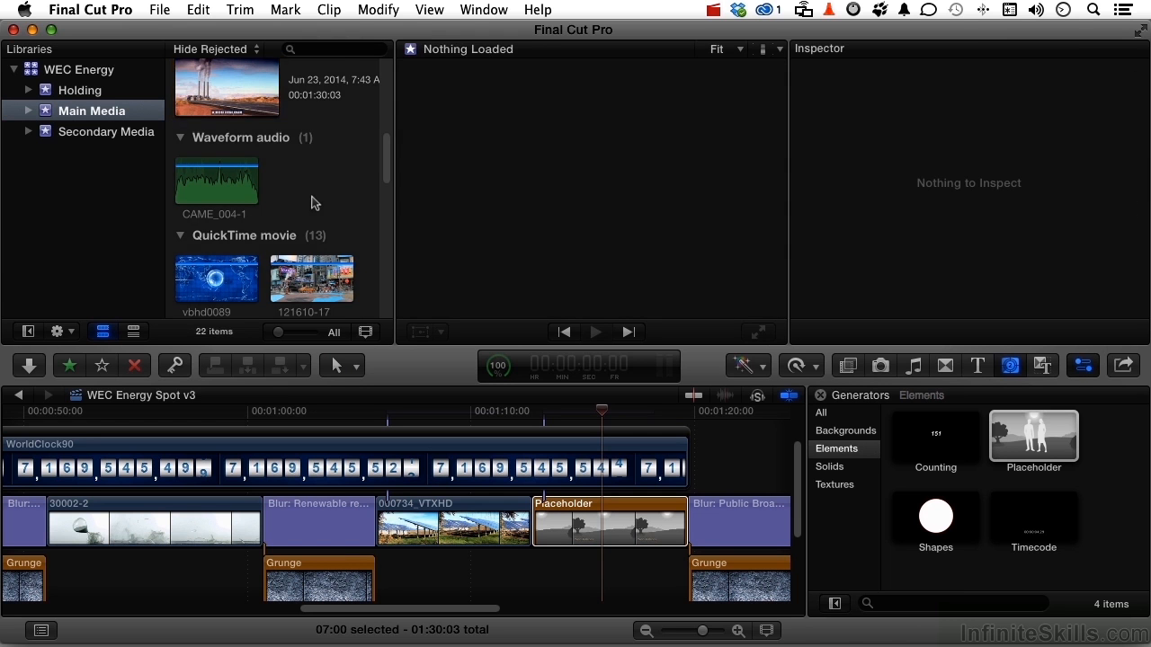
- Replace the Placeholder with the wind-farm clip 000728_VTXHD from its start
{"action": "scroll", "coordinate": [313, 202], "scroll_direction": "down", "scroll_amount": 5}
{"action": "scroll", "coordinate": [314, 202], "scroll_direction": "down", "scroll_amount": 2}
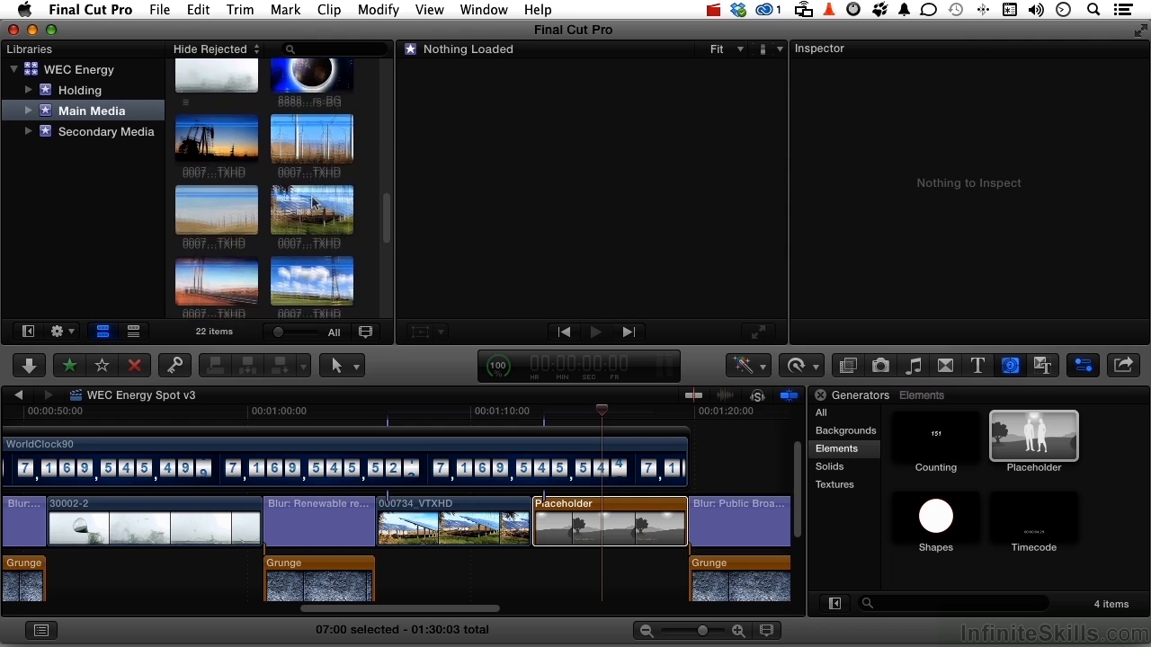
{"action": "left_click_drag", "start_coordinate": [216, 205], "coordinate": [574, 525]}
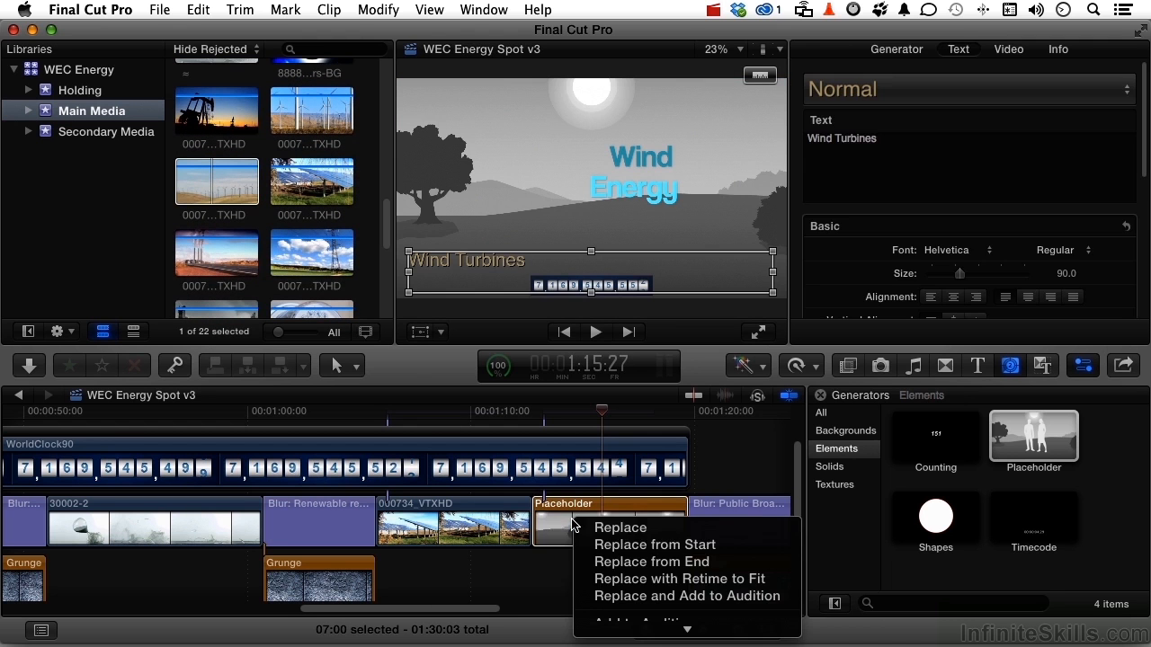
{"action": "left_click", "coordinate": [610, 552]}
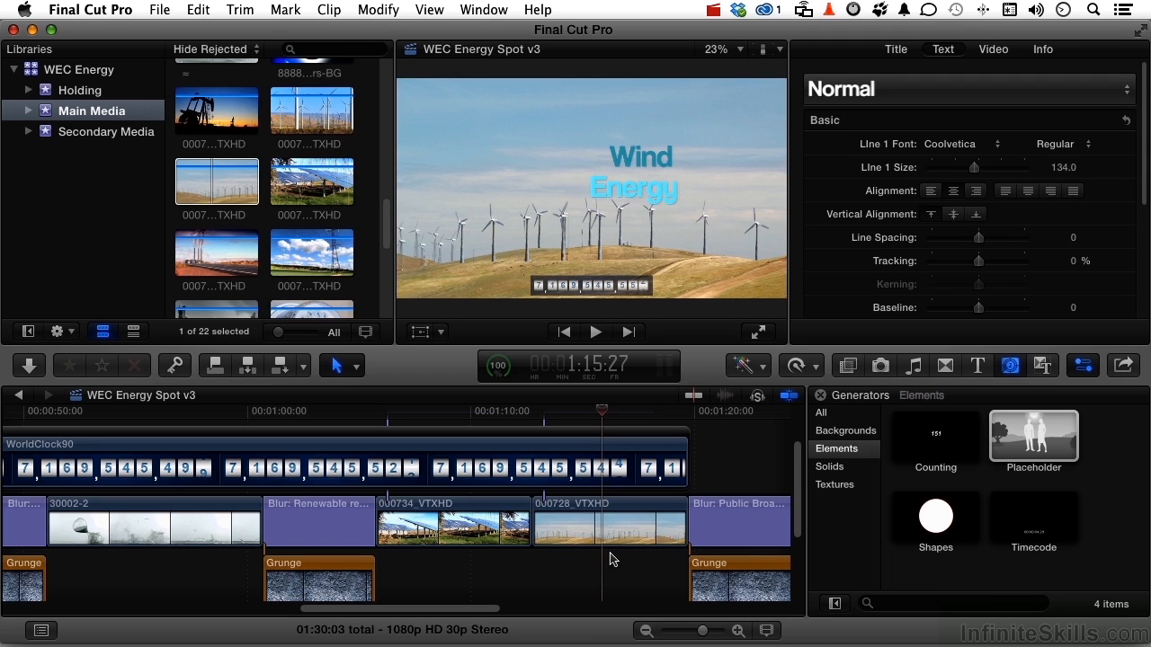
{"action": "left_click", "coordinate": [951, 520]}
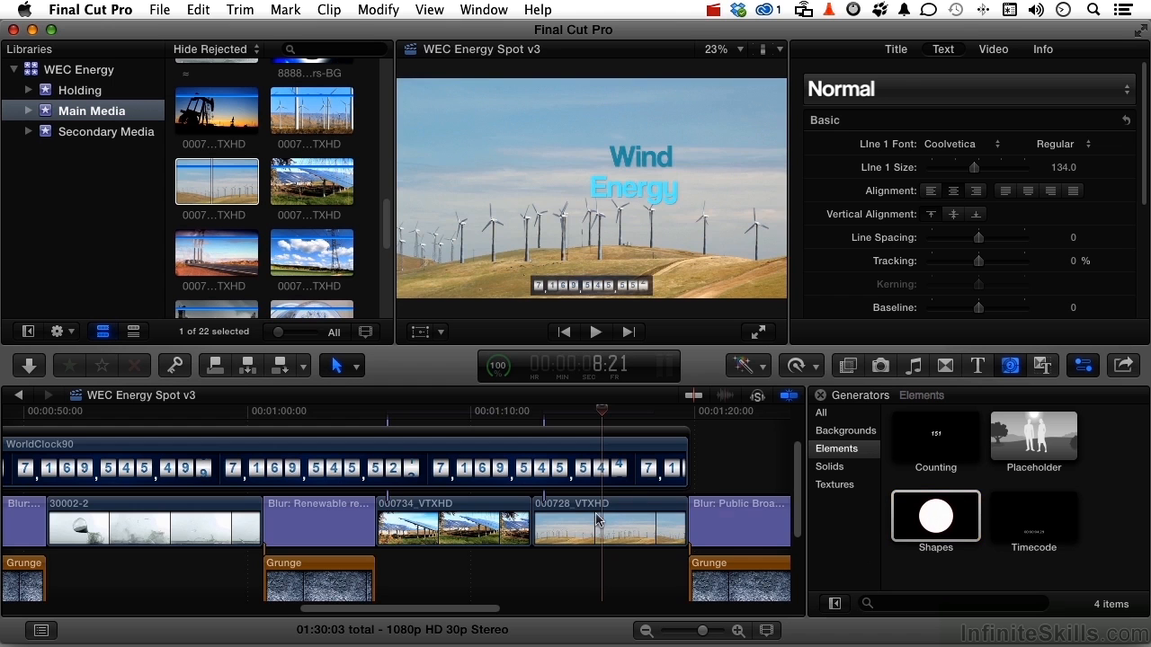
{"action": "scroll", "coordinate": [598, 519], "scroll_direction": "left", "scroll_amount": 5}
{"action": "scroll", "coordinate": [596, 520], "scroll_direction": "left", "scroll_amount": 10}
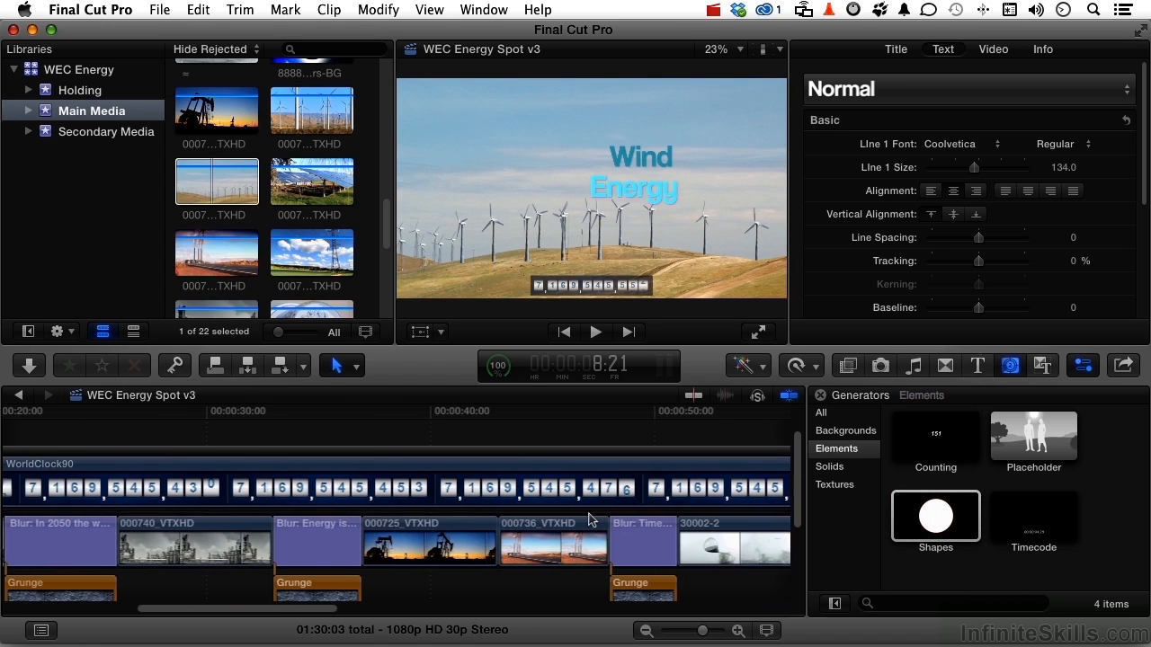
- Connect the Shapes generator above 000725_VTXHD at 39:17 and trim it to 06:03
{"action": "left_click", "coordinate": [423, 413]}
{"action": "left_click", "coordinate": [423, 413]}
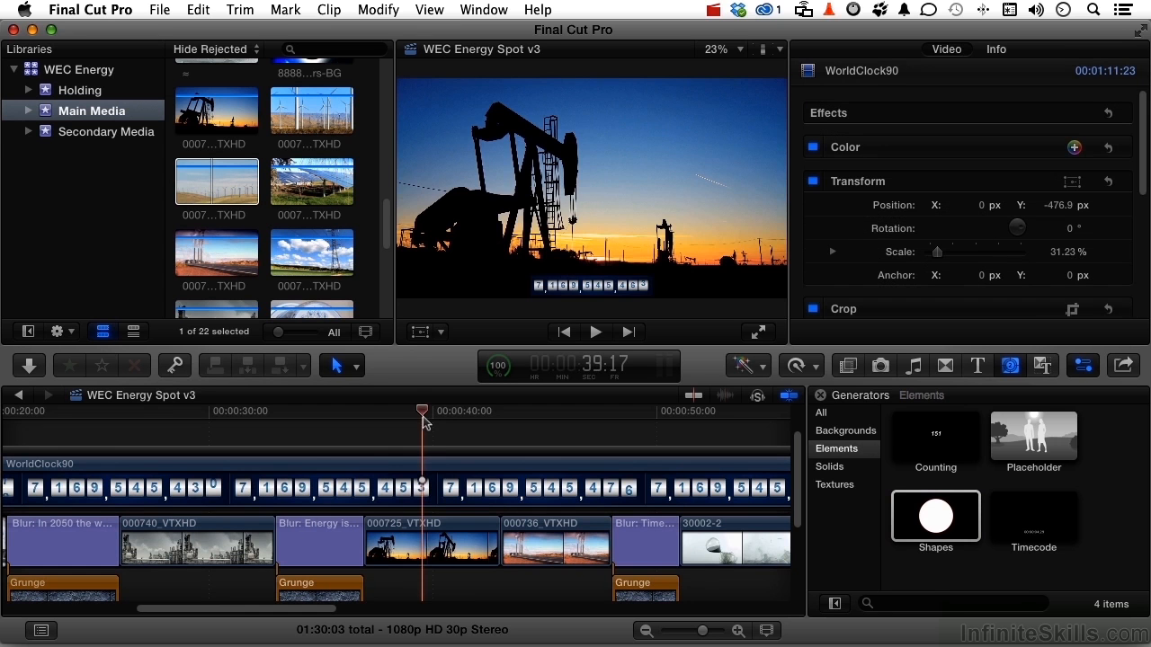
{"action": "left_click_drag", "start_coordinate": [852, 509], "coordinate": [375, 483]}
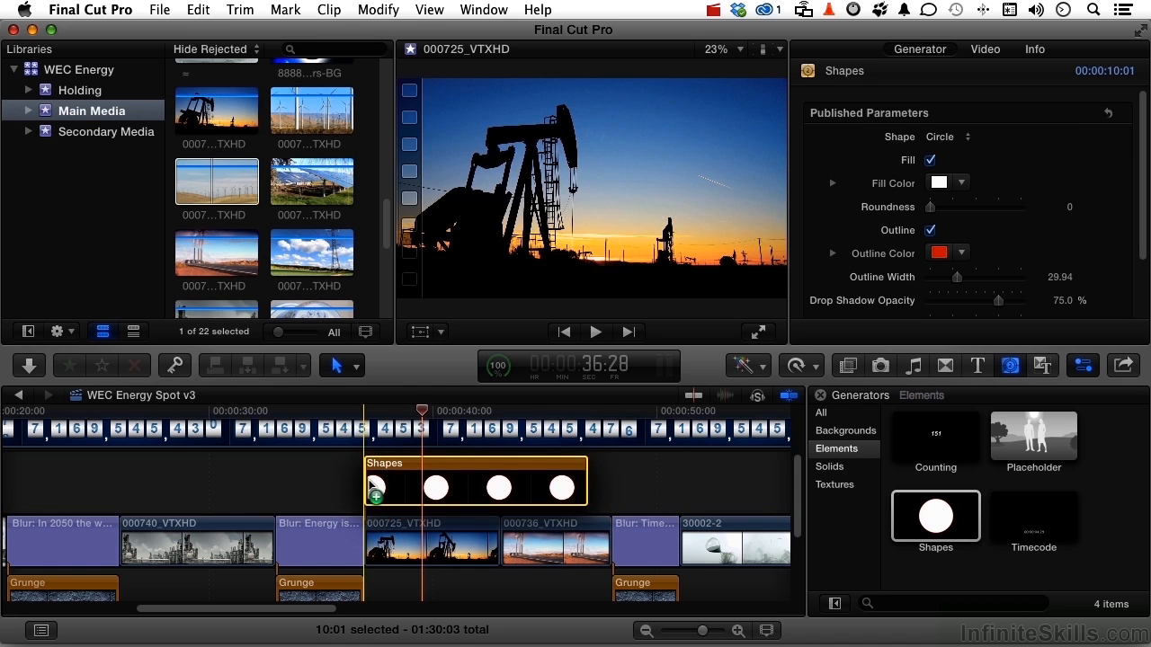
{"action": "left_click_drag", "start_coordinate": [579, 481], "coordinate": [488, 488]}
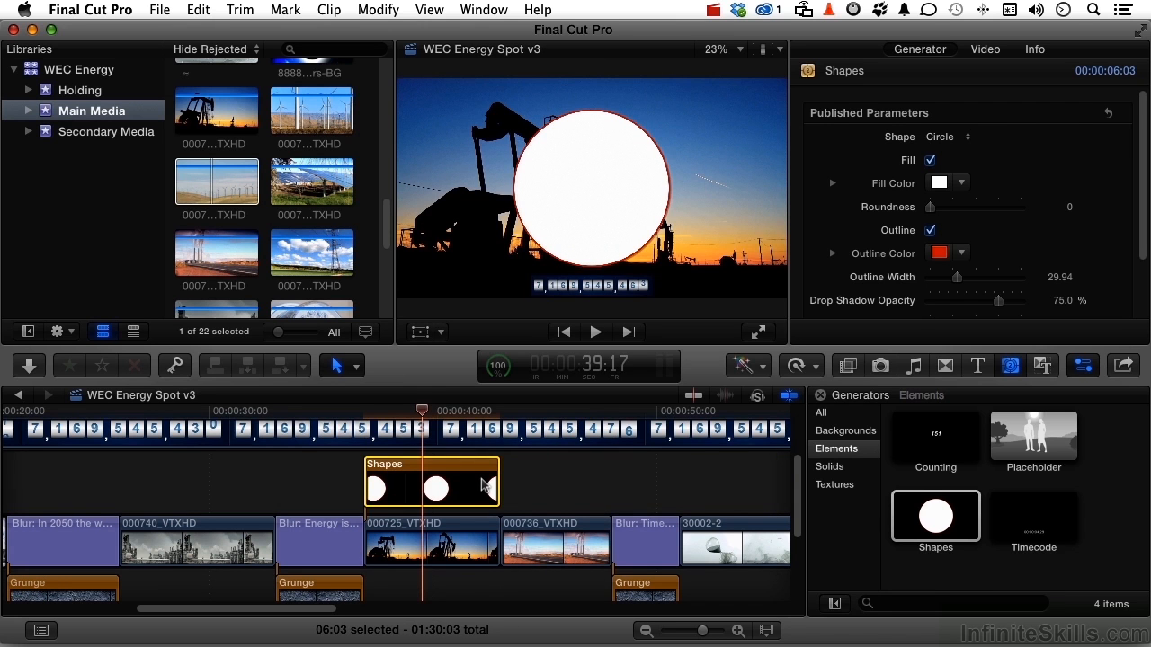
- Set the Shapes clip's Compositing blend mode to Stencil Alpha in the Video inspector
{"action": "left_click", "coordinate": [989, 52]}
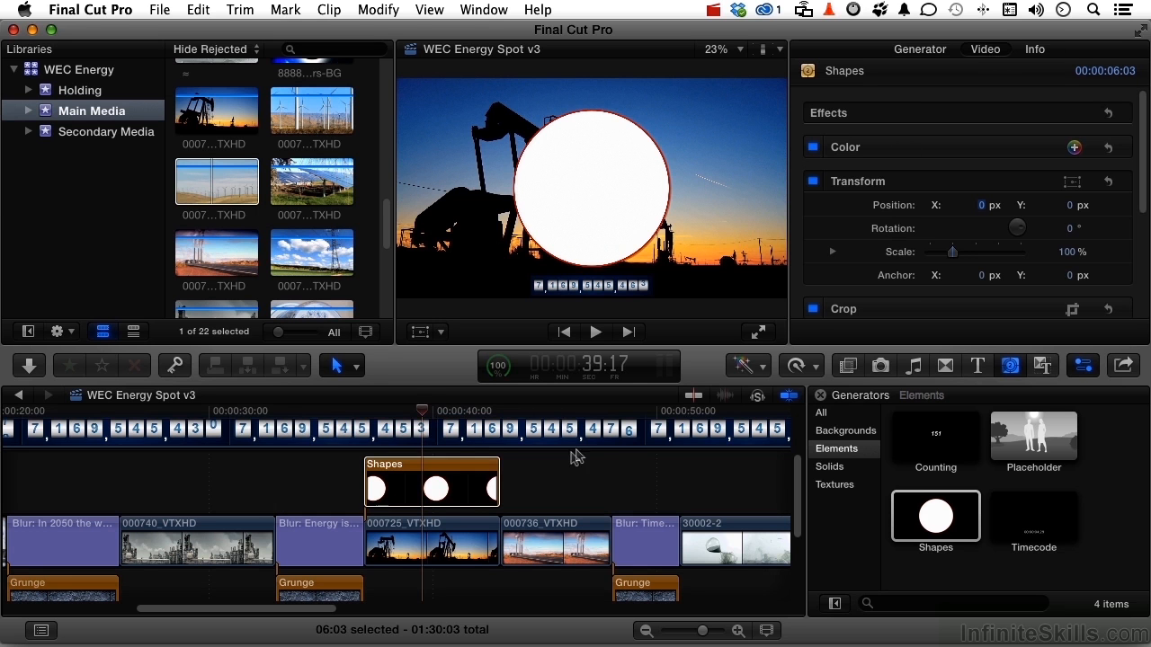
{"action": "scroll", "coordinate": [1054, 191], "scroll_direction": "down", "scroll_amount": 5}
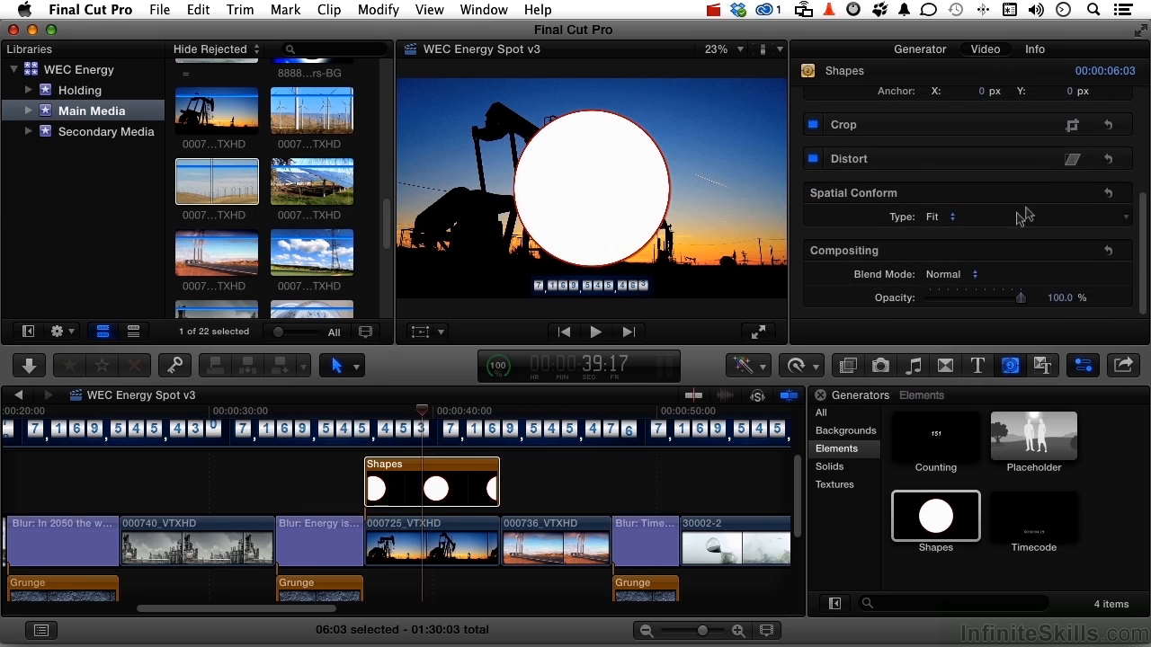
{"action": "left_click", "coordinate": [948, 275]}
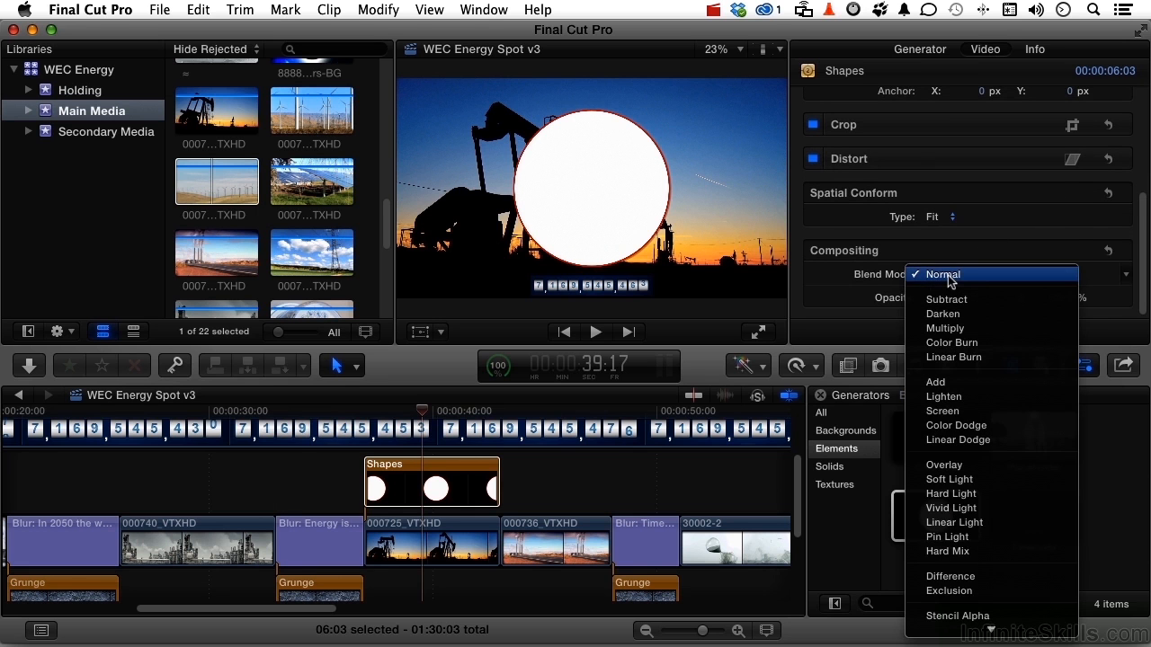
{"action": "mouse_move", "coordinate": [989, 629]}
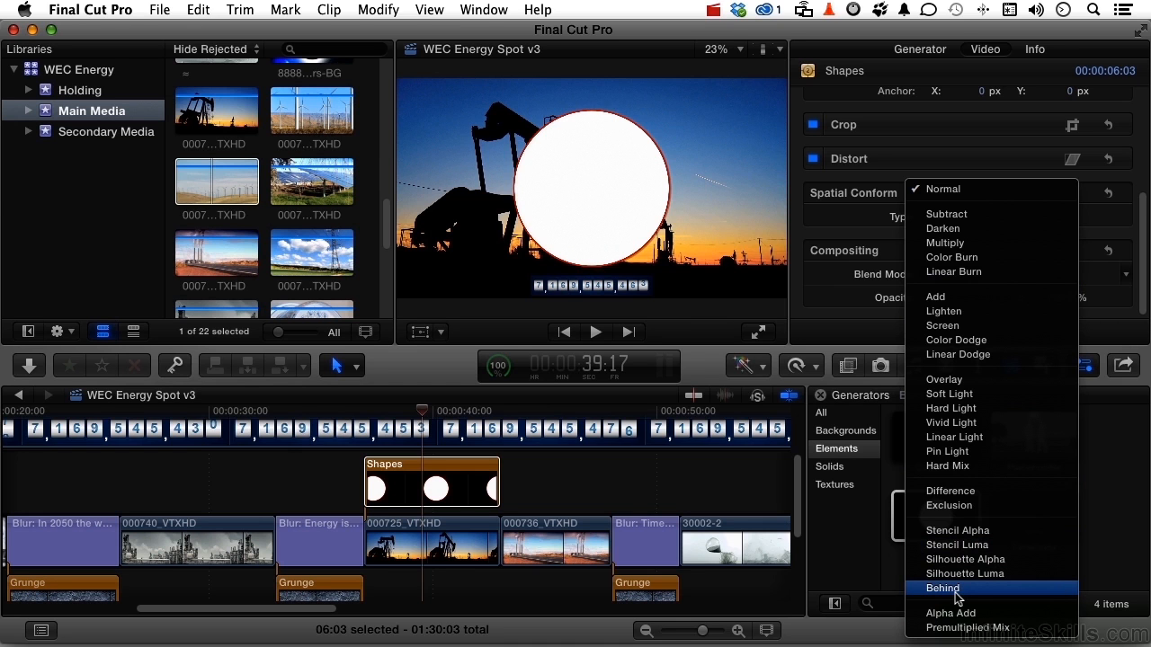
{"action": "left_click", "coordinate": [957, 530]}
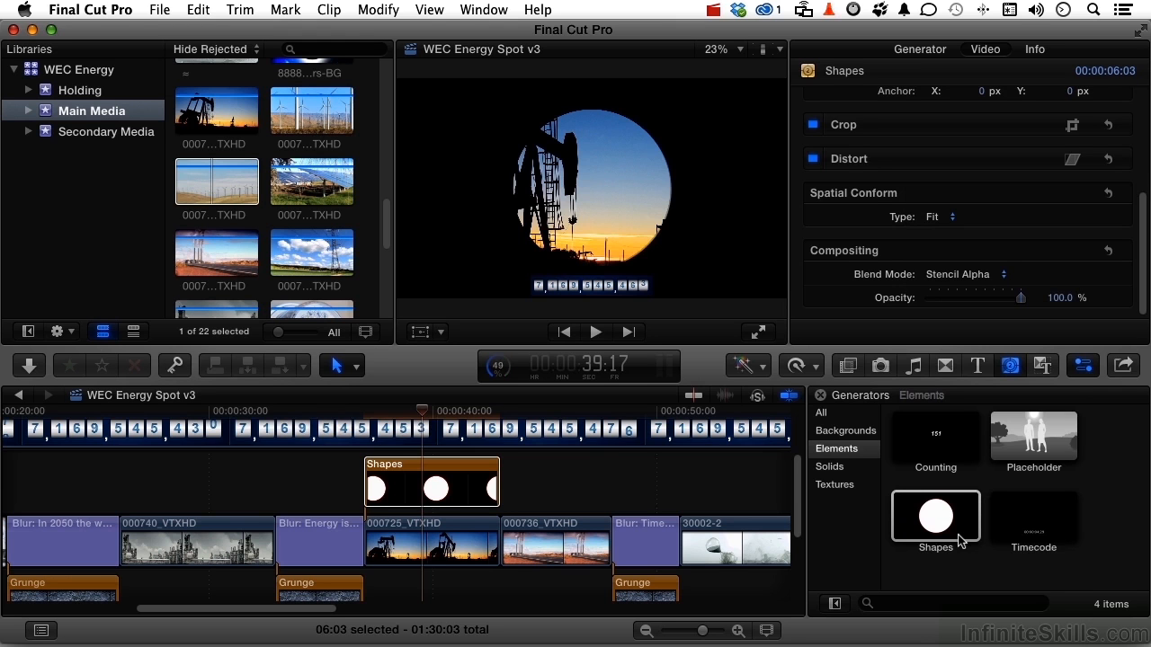
- Try the Diamond shape on the Shapes generator, then switch back to Circle
{"action": "left_click", "coordinate": [452, 494]}
{"action": "left_click", "coordinate": [919, 50]}
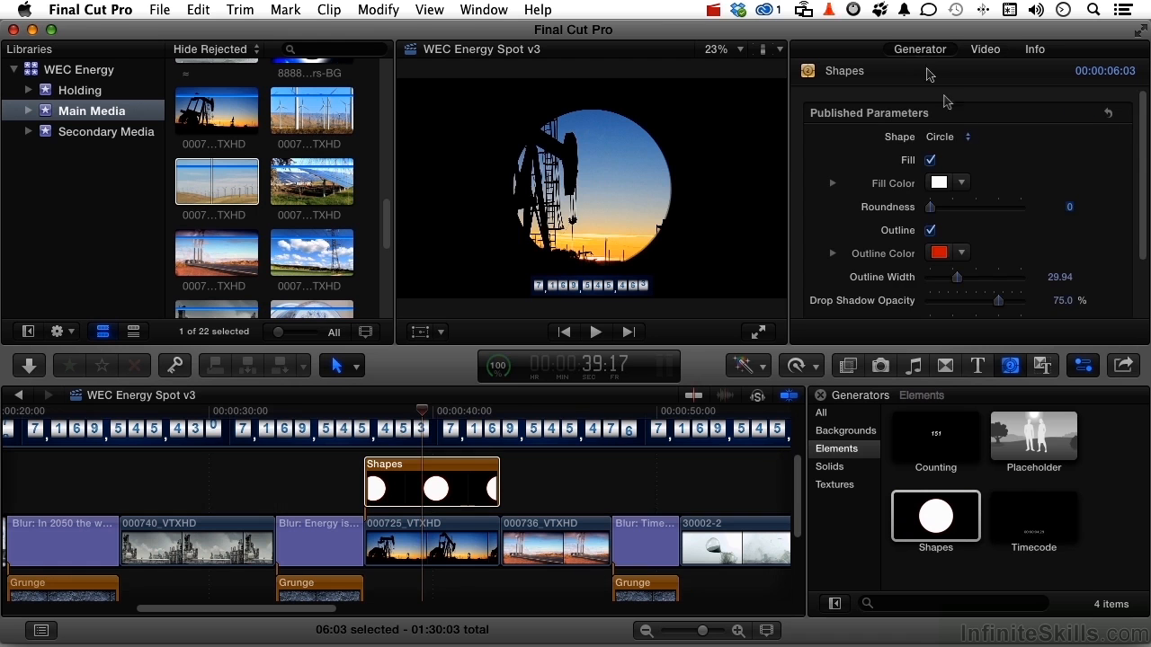
{"action": "left_click", "coordinate": [951, 147]}
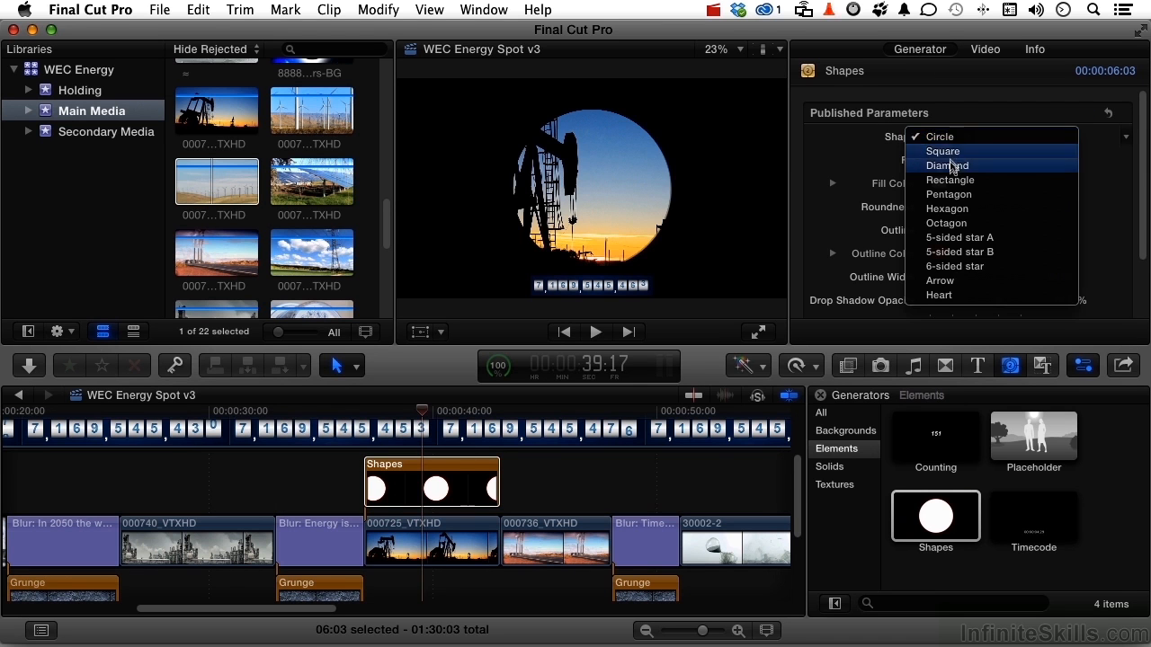
{"action": "left_click", "coordinate": [953, 165]}
{"action": "left_click", "coordinate": [951, 146]}
{"action": "key", "text": "Up"}
{"action": "key", "text": "Up"}
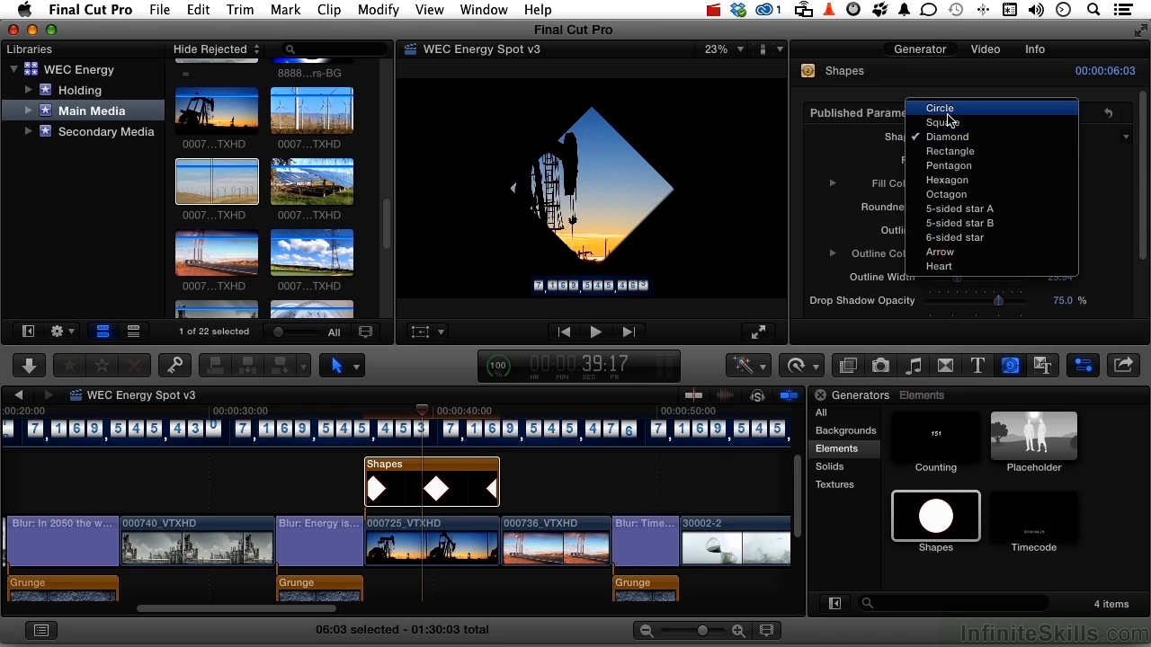
{"action": "key", "text": "Return"}
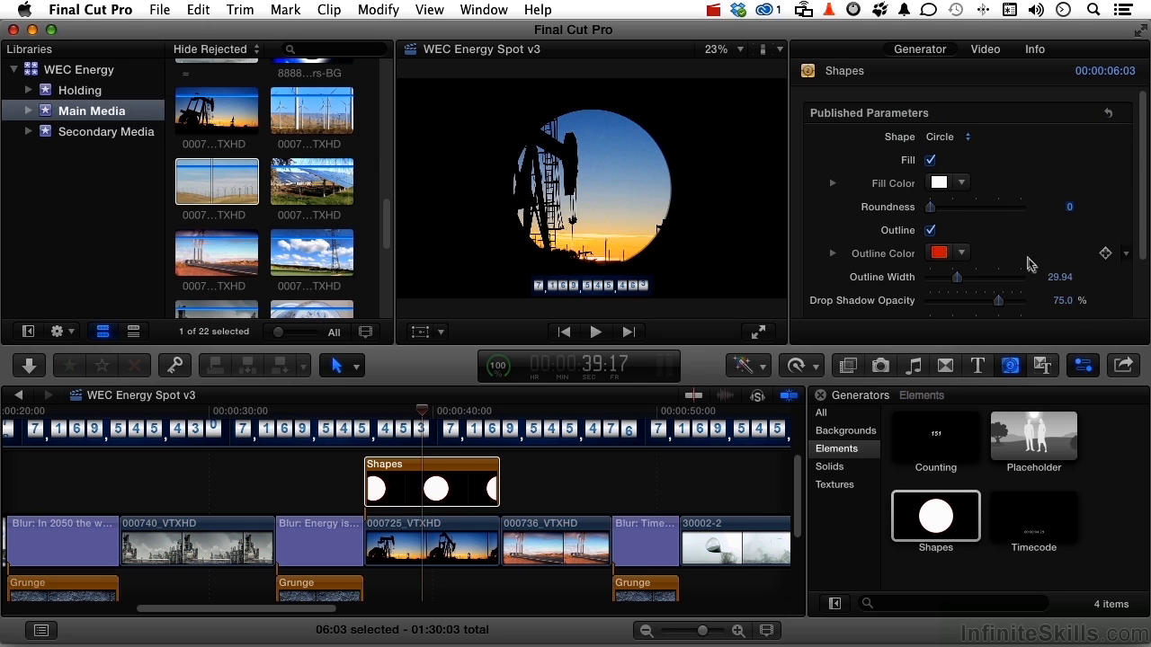
- Raise the circle's Outline Width to 66.47, then delete the Shapes clip from the timeline
{"action": "scroll", "coordinate": [1005, 255], "scroll_direction": "down", "scroll_amount": 1}
{"action": "scroll", "coordinate": [1005, 254], "scroll_direction": "down", "scroll_amount": 3}
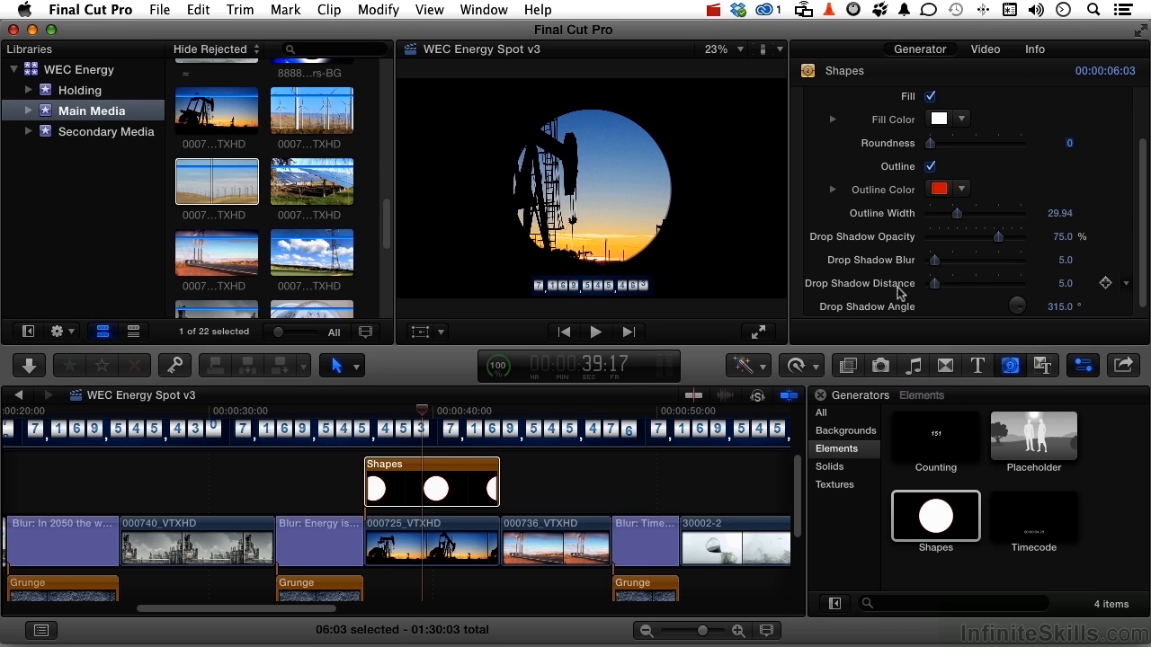
{"action": "scroll", "coordinate": [957, 288], "scroll_direction": "up", "scroll_amount": 4}
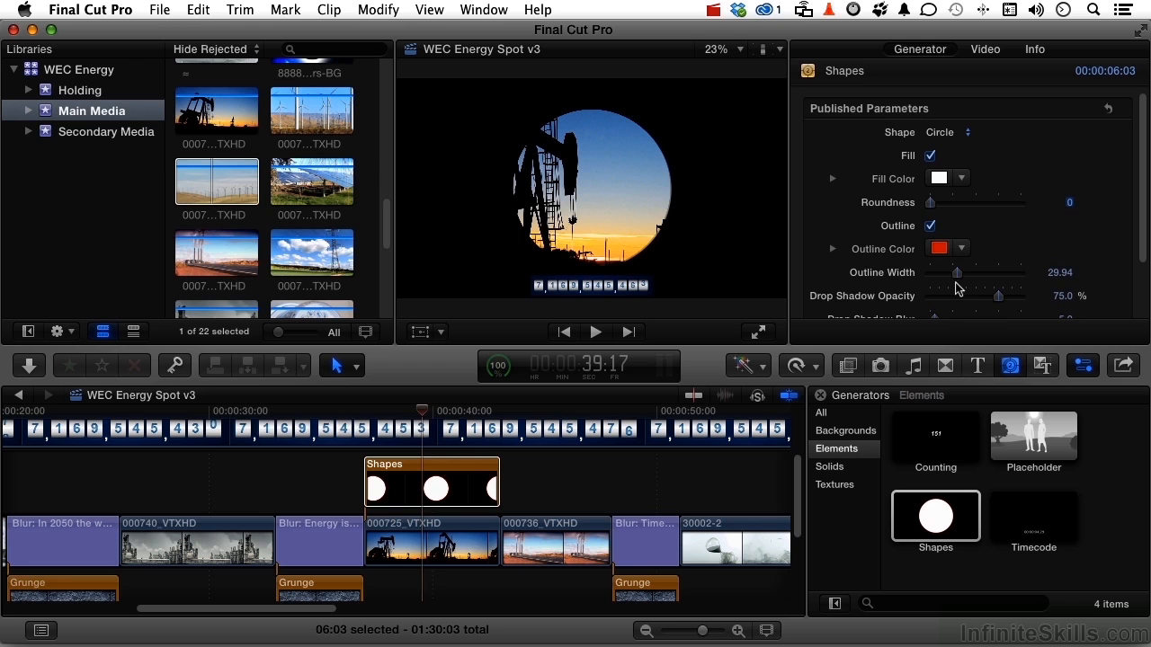
{"action": "left_click_drag", "start_coordinate": [956, 274], "coordinate": [993, 289]}
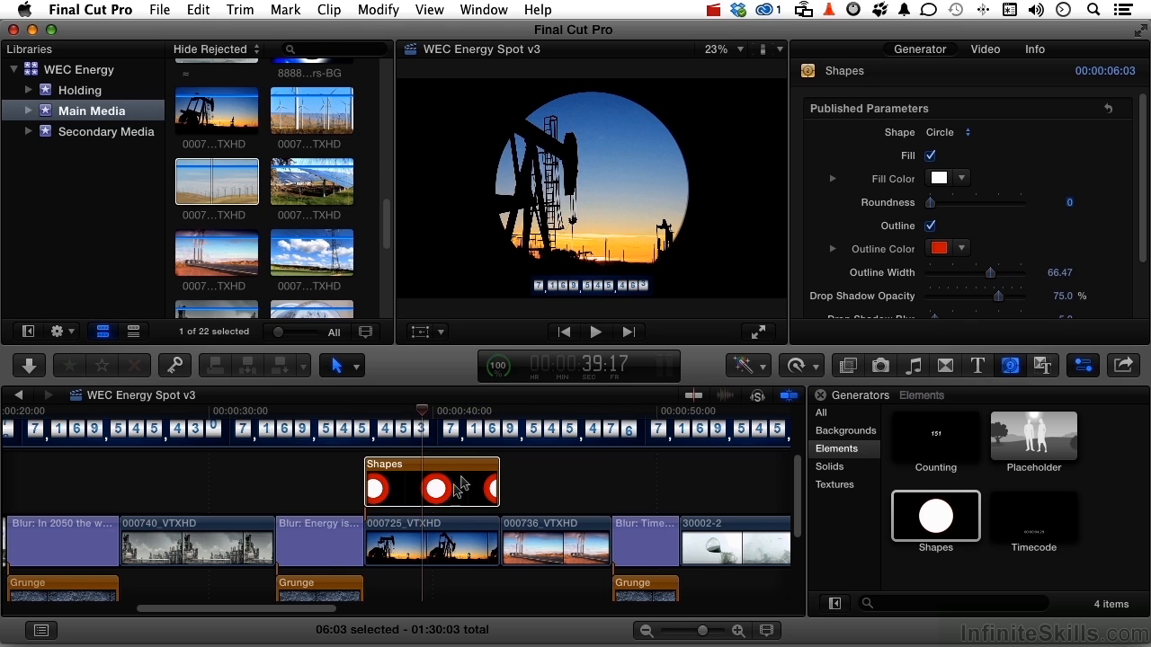
{"action": "left_click", "coordinate": [461, 484]}
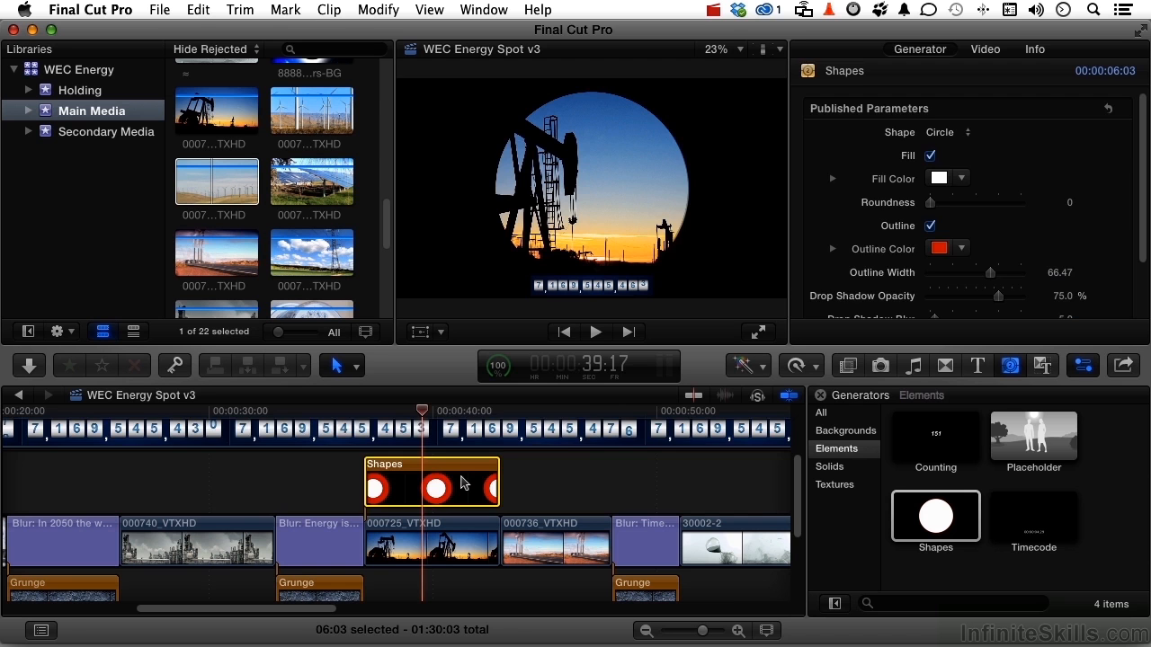
{"action": "key", "text": "Delete"}
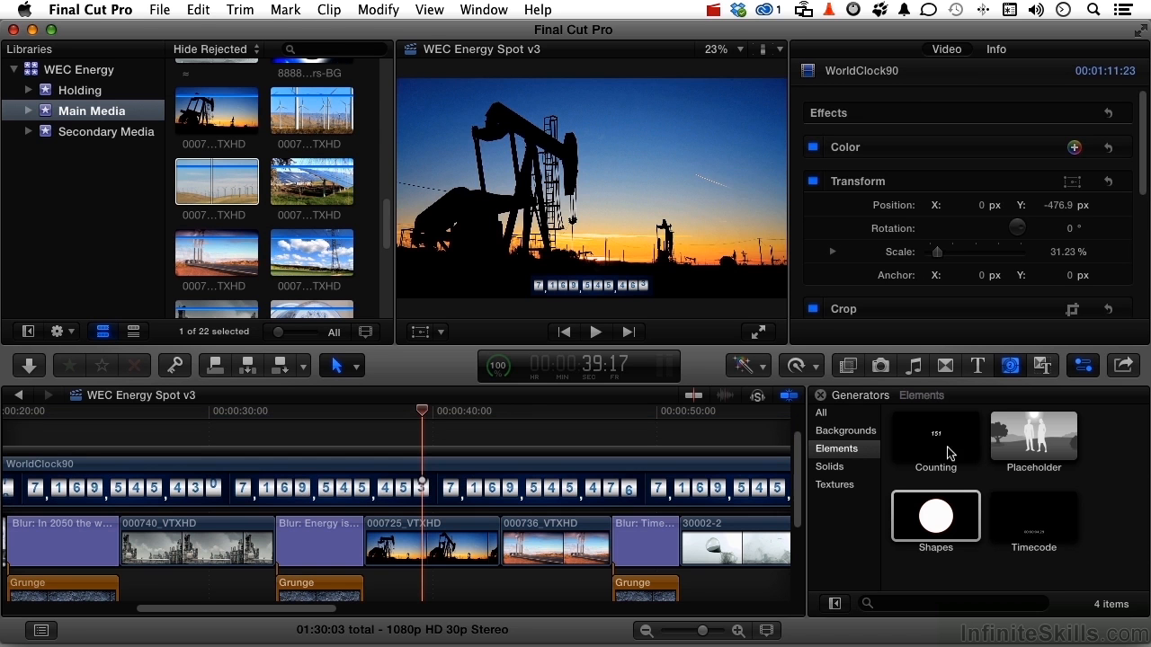
{"action": "left_click", "coordinate": [948, 452]}
{"action": "left_click_drag", "start_coordinate": [949, 452], "coordinate": [373, 422]}
{"action": "key", "text": "space"}
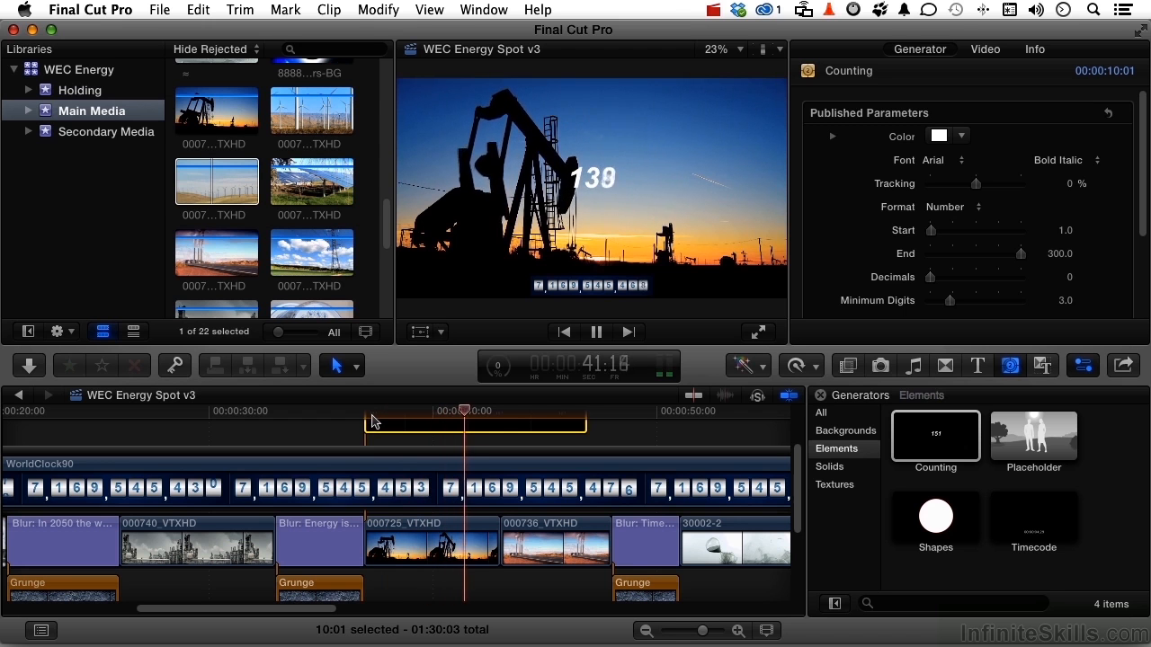
{"action": "key", "text": "space"}
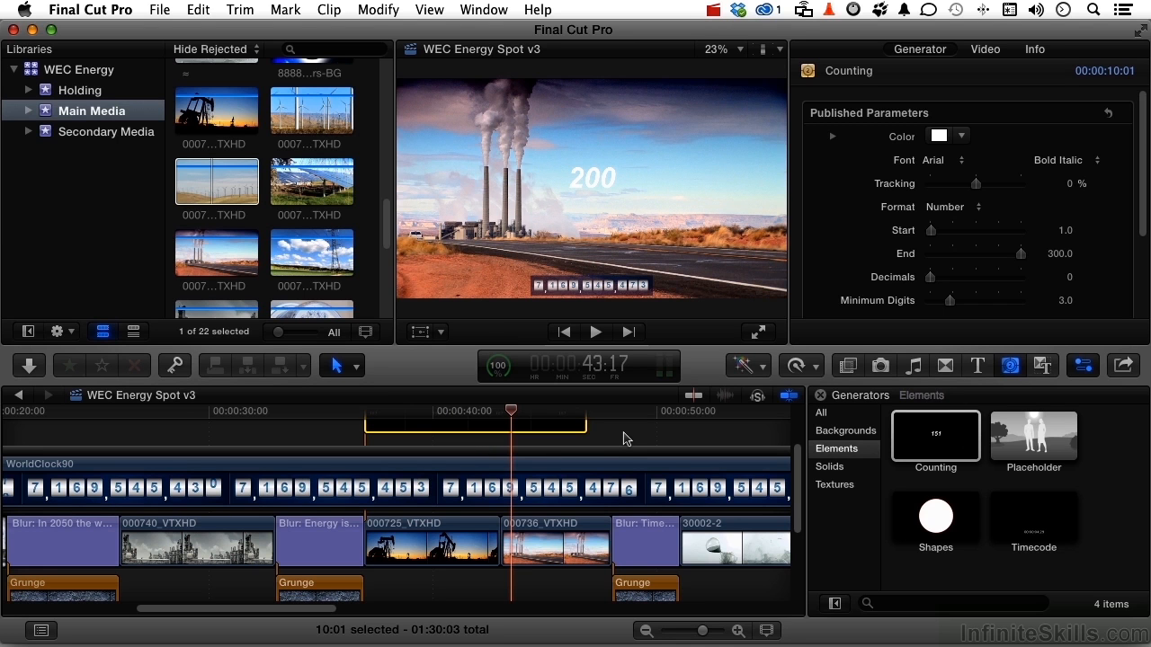
{"action": "key", "text": "Delete"}
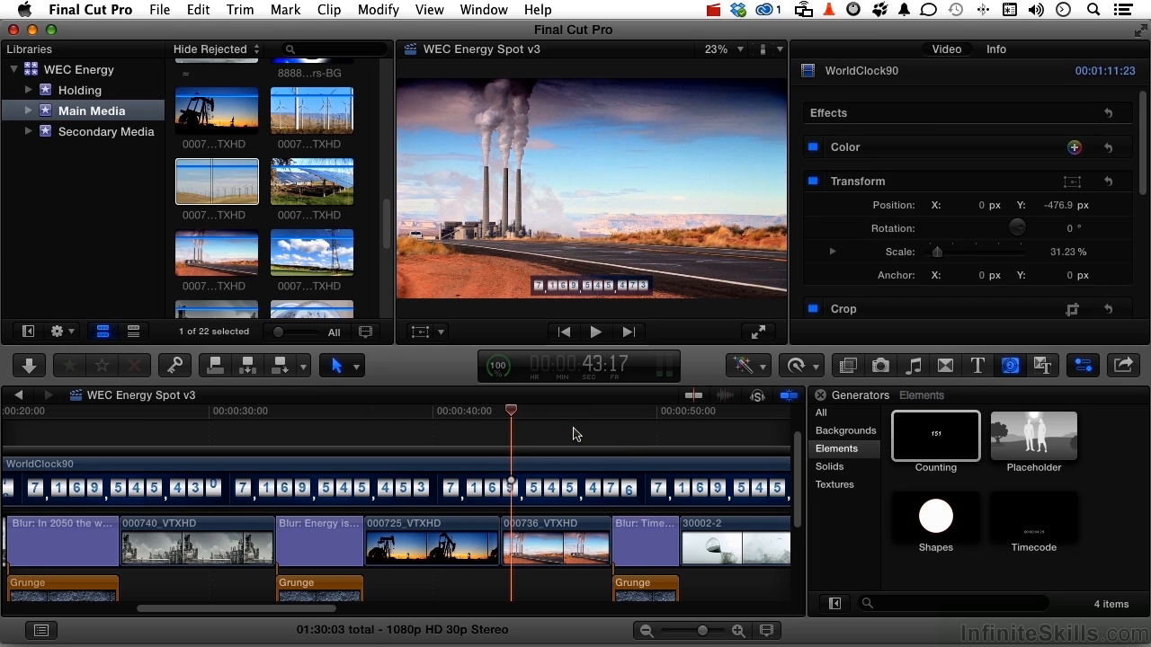